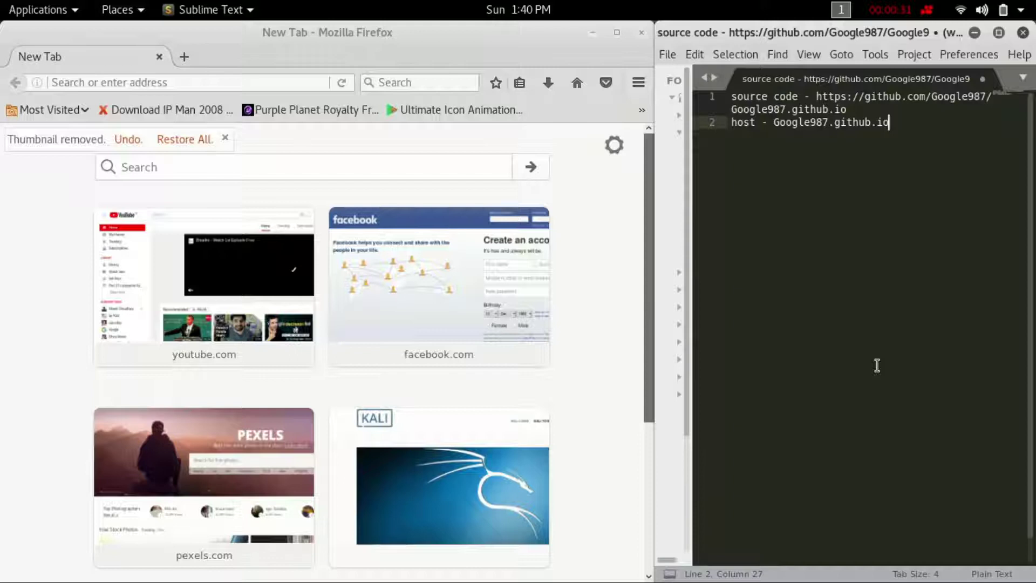
Copy the host address Google987.github.io from line 2 and paste it into Firefox's address bar.
drag(904, 137, 781, 134)
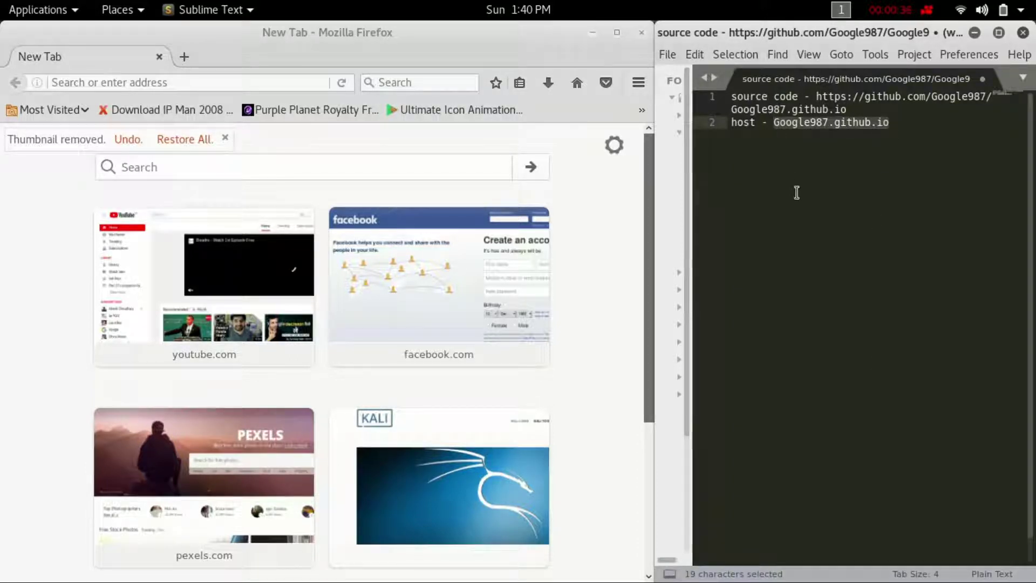
key(ctrl+c)
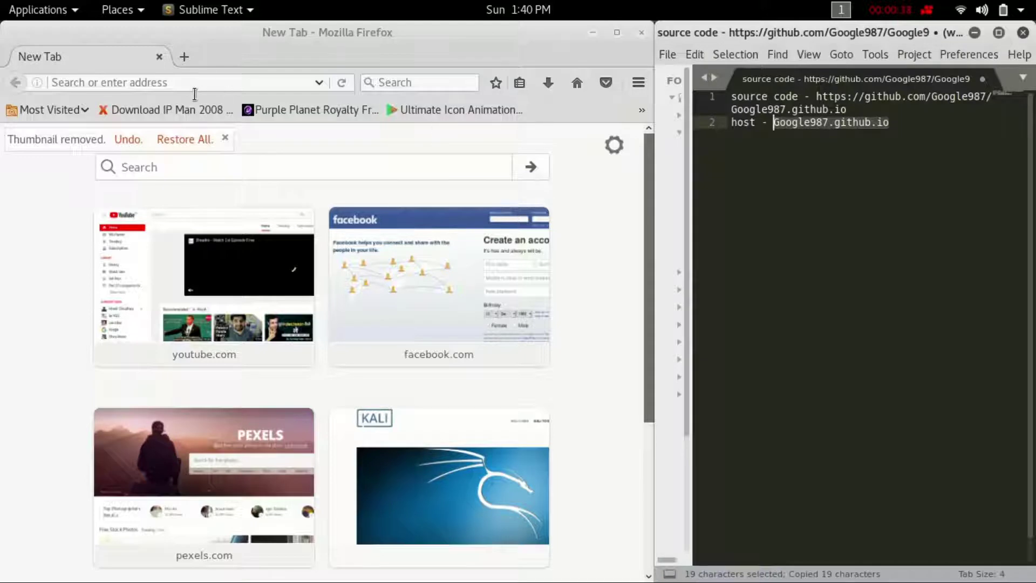
click(189, 84)
key(ctrl+v)
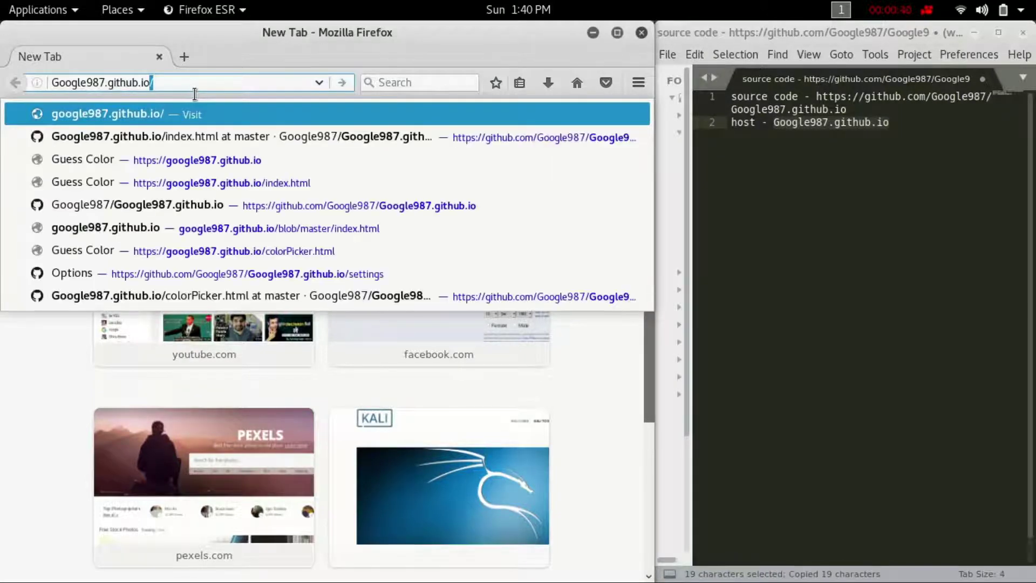
Load google987.github.io and move on to the colorPicker.html page.
key(Return)
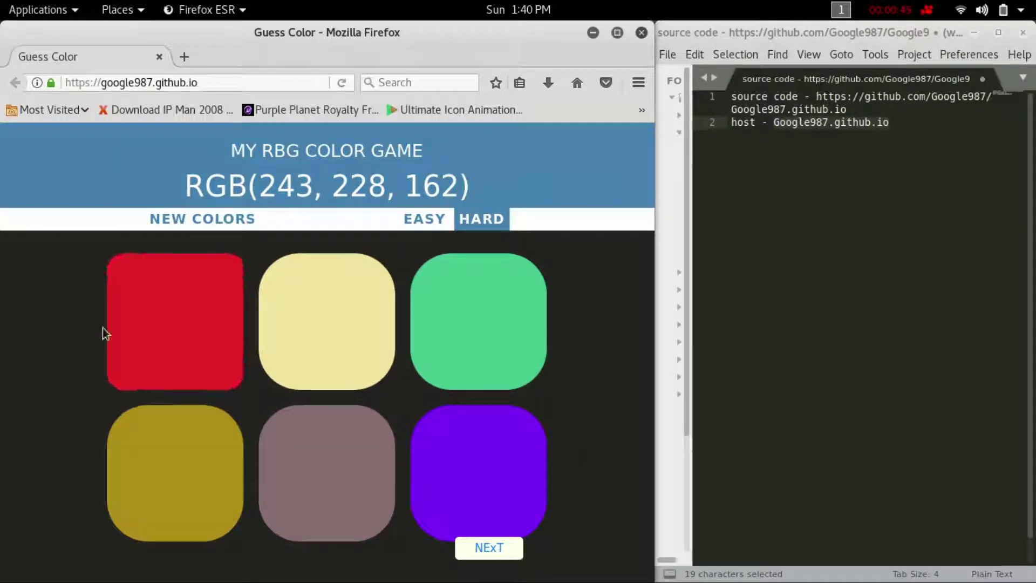
click(496, 559)
scroll(493, 556, down, 3)
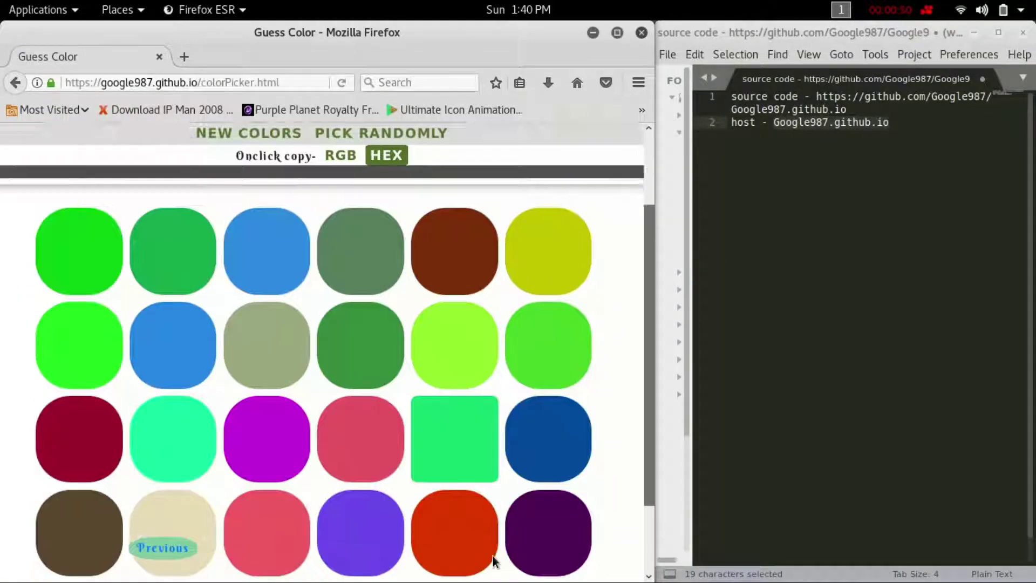
scroll(491, 552, up, 5)
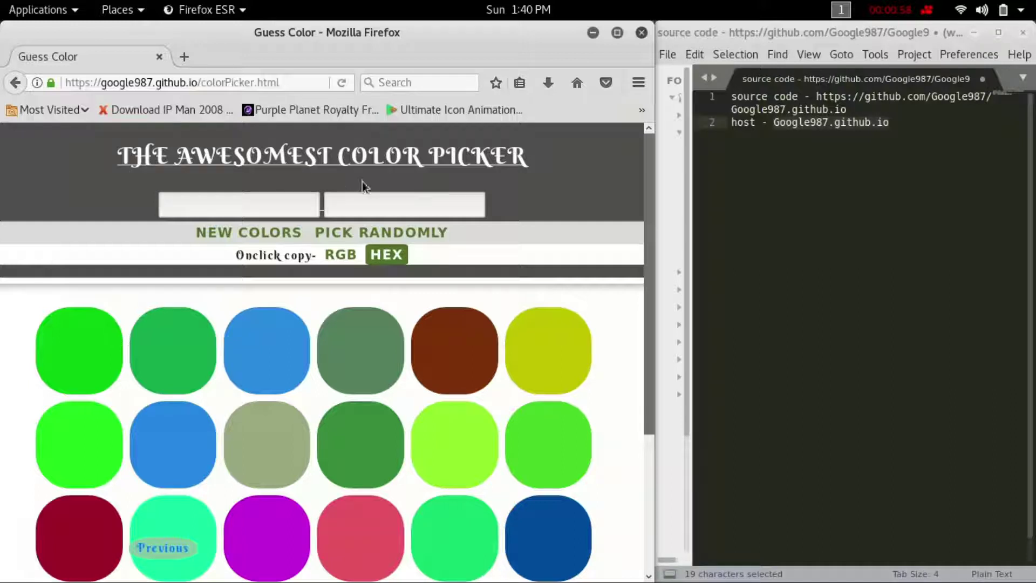
Pick the bright green tile to show #0ac815 and rgb(10, 200, 21) in the header.
scroll(477, 334, down, 5)
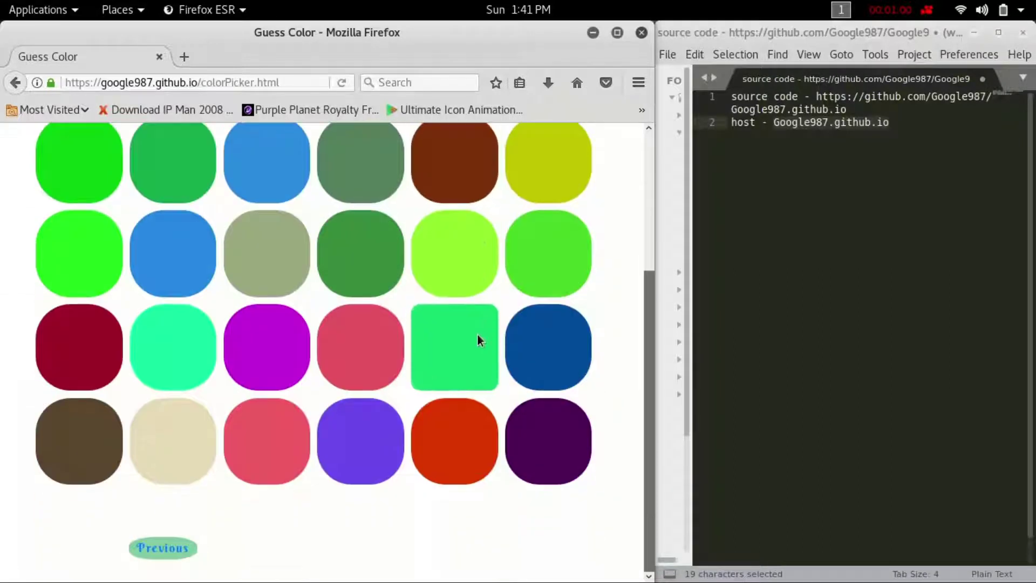
scroll(477, 335, up, 4)
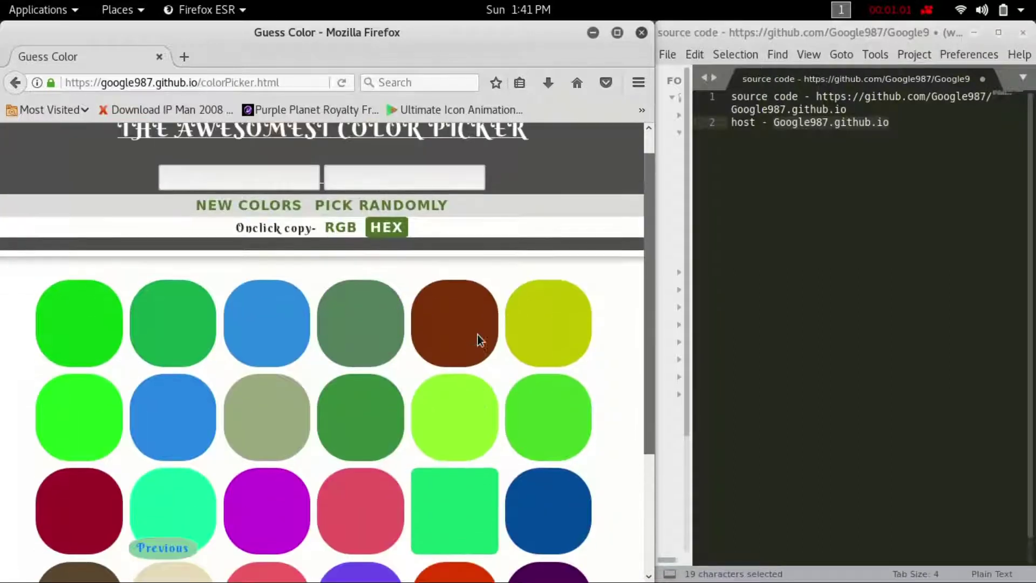
click(80, 309)
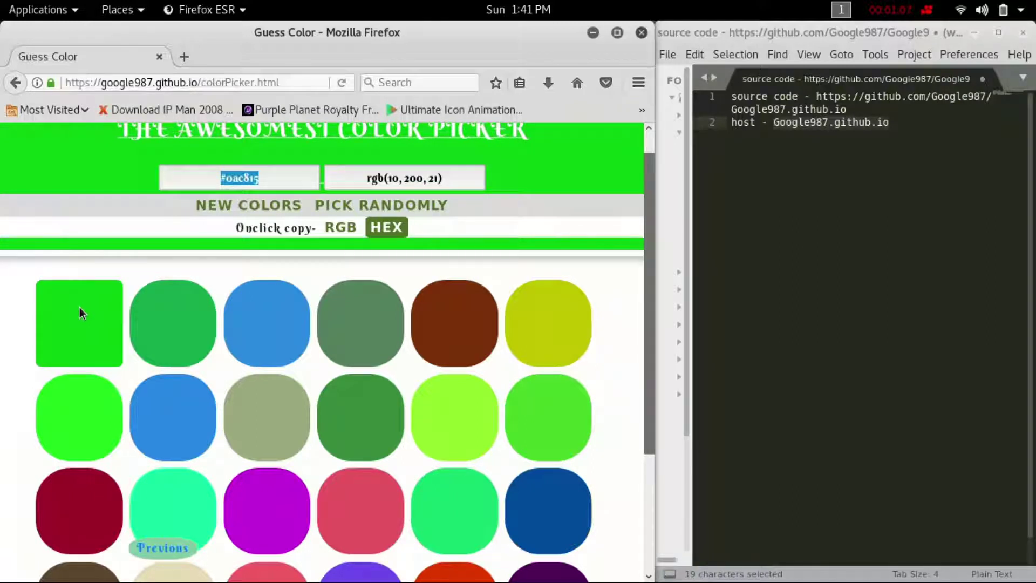
Search Google for #0ac815 in a new tab, confirming rgb(10, 200, 21), then return to the picker.
click(185, 57)
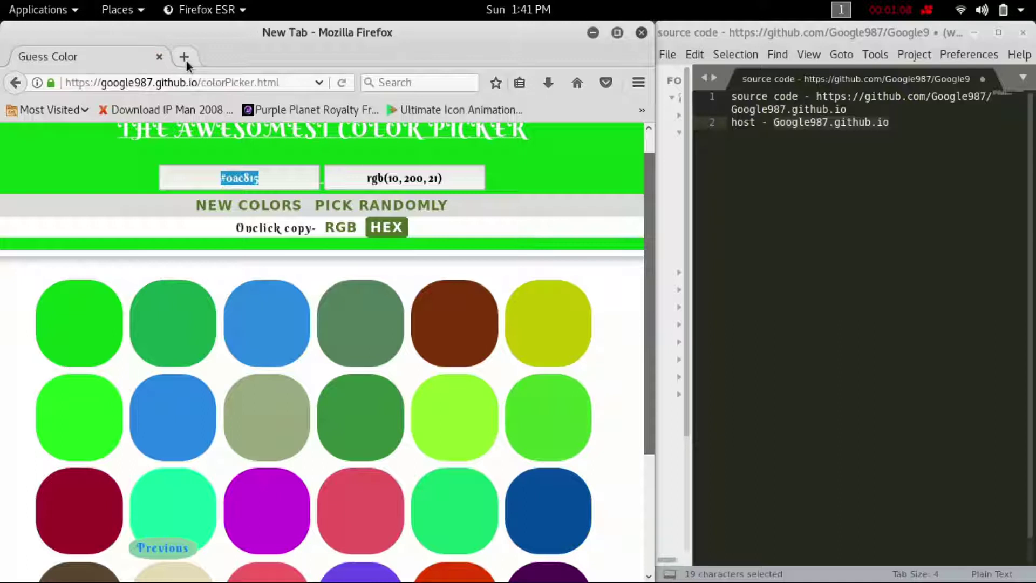
key(ctrl+v)
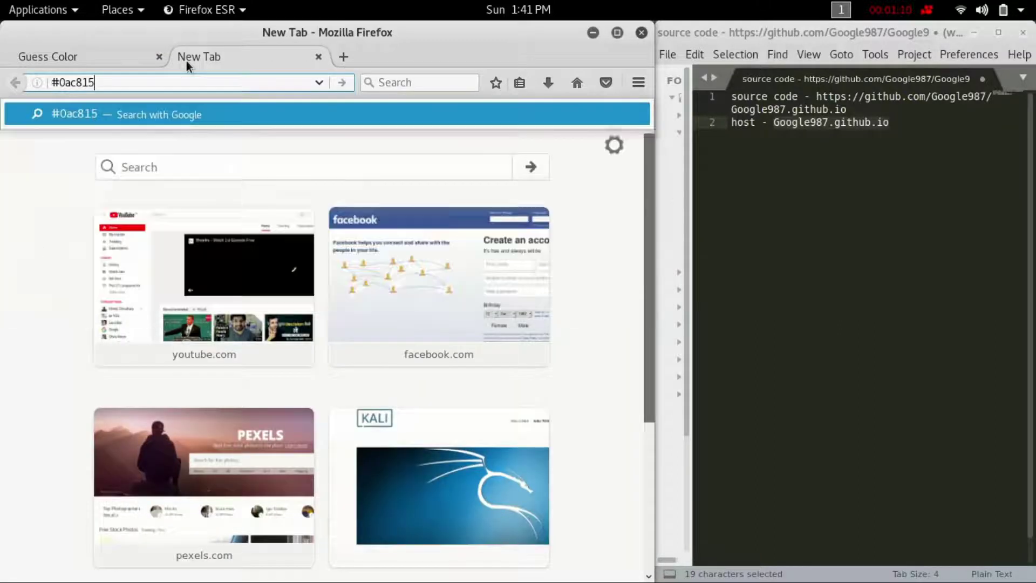
key(Return)
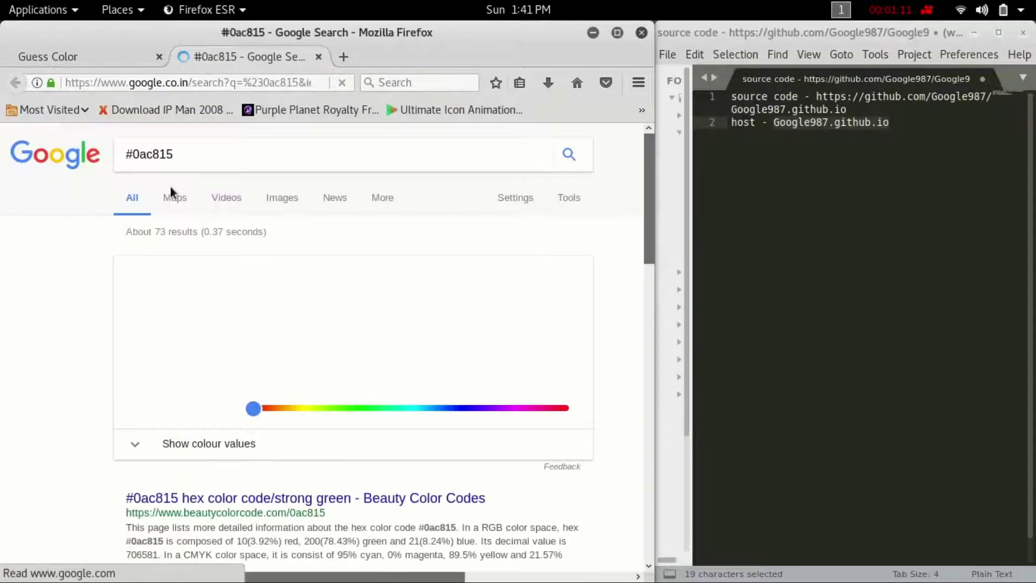
click(83, 60)
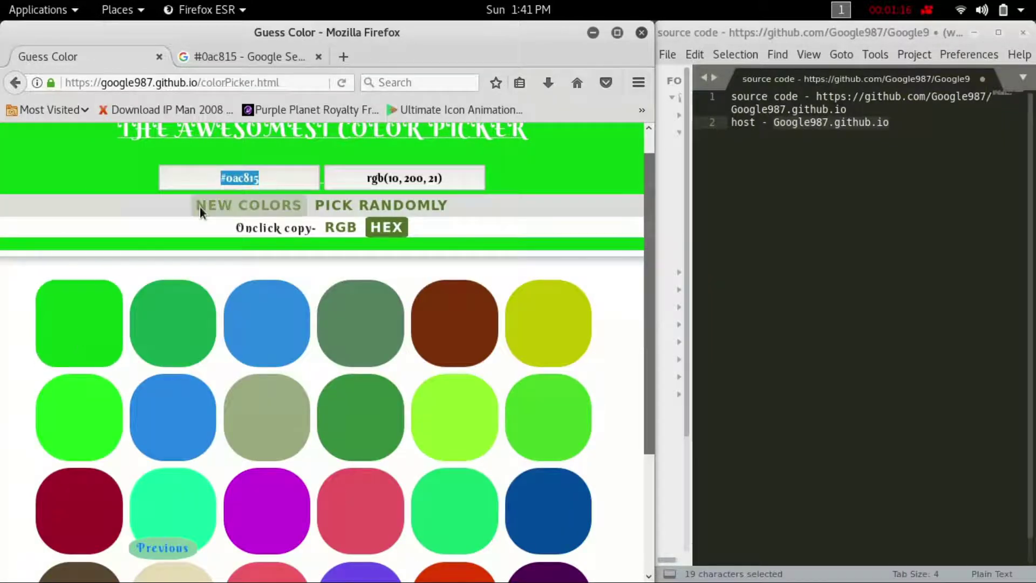
click(248, 67)
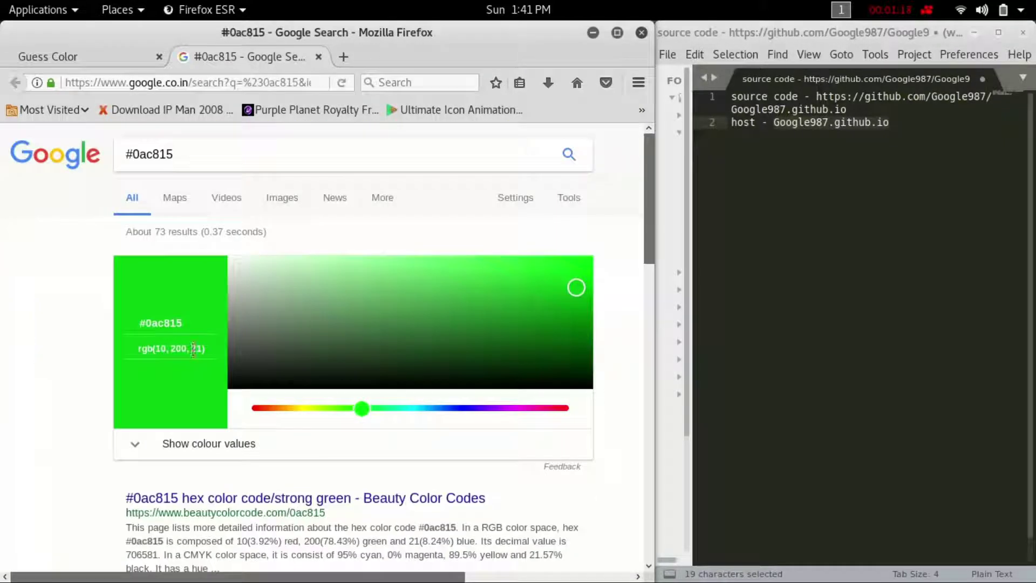
click(92, 53)
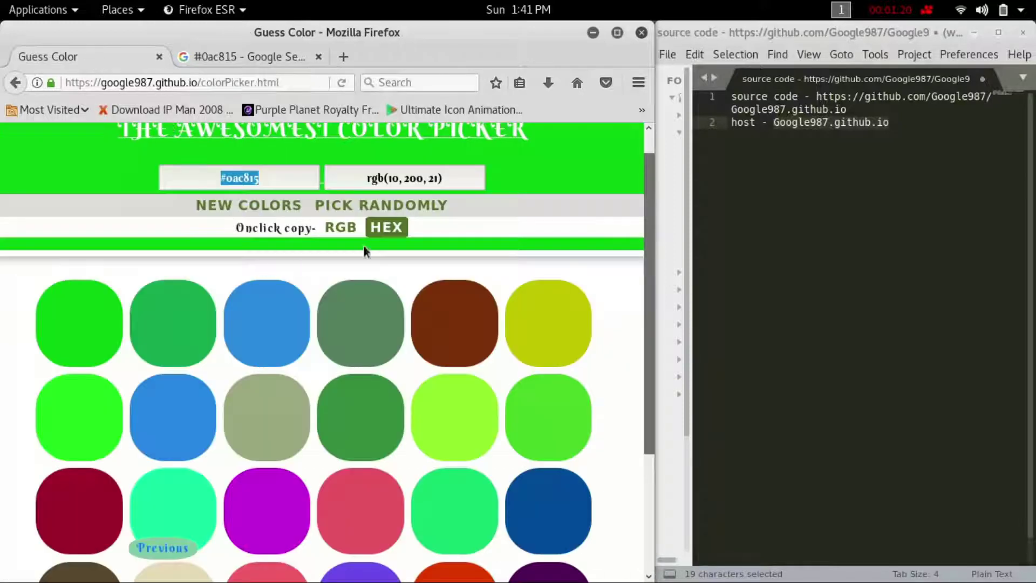
Switch tile copying to RGB and pick the purple, lime, then purple tiles, ending at #c901dd.
click(338, 227)
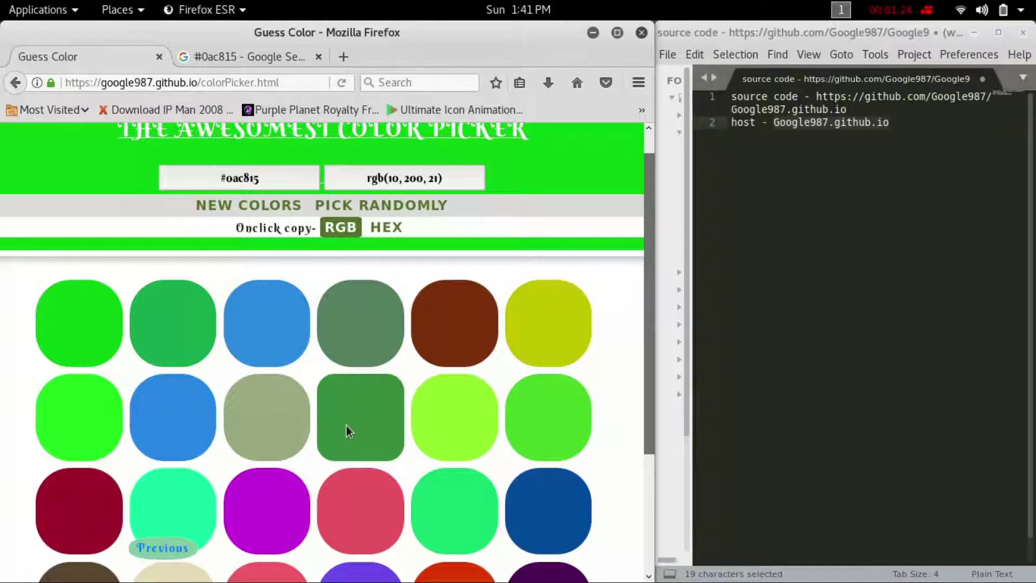
scroll(327, 539, down, 5)
click(267, 354)
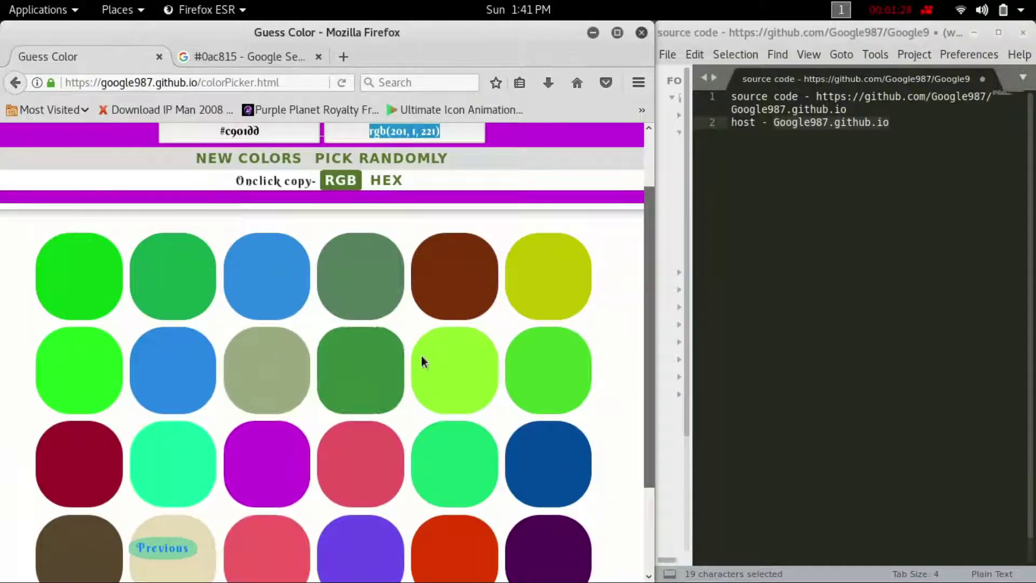
click(467, 356)
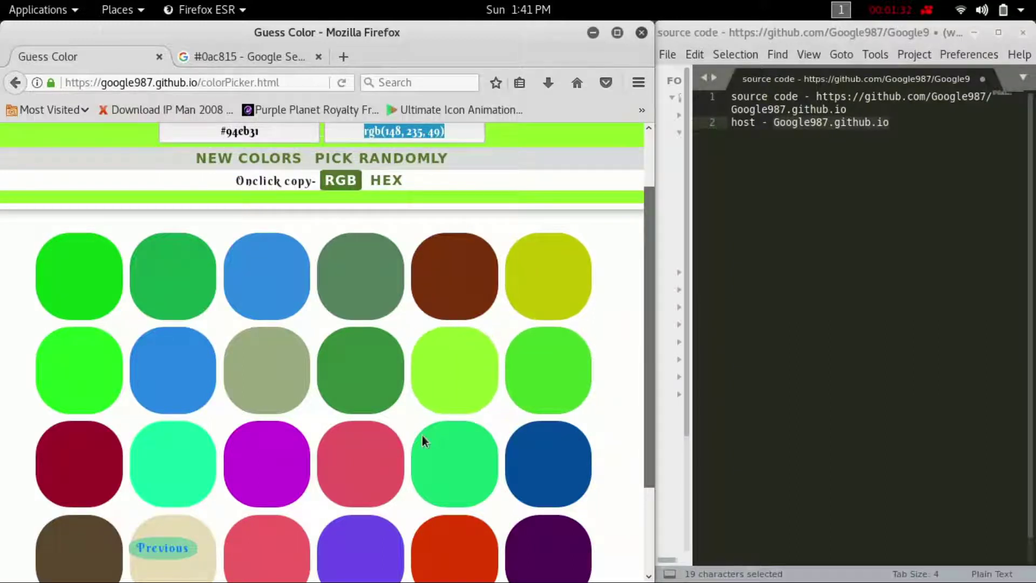
scroll(422, 435, down, 3)
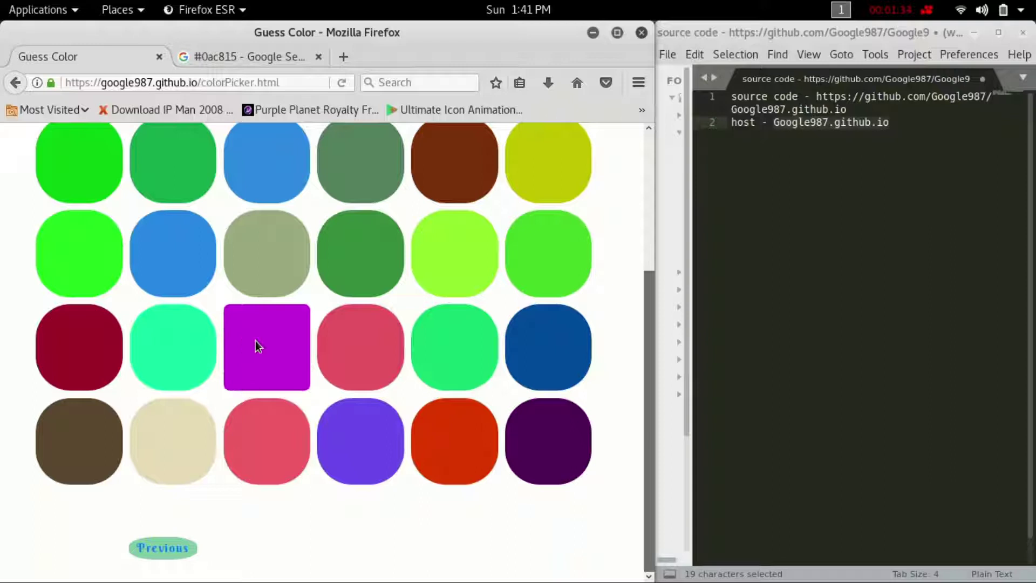
click(273, 340)
key(ctrl+c)
scroll(500, 293, up, 5)
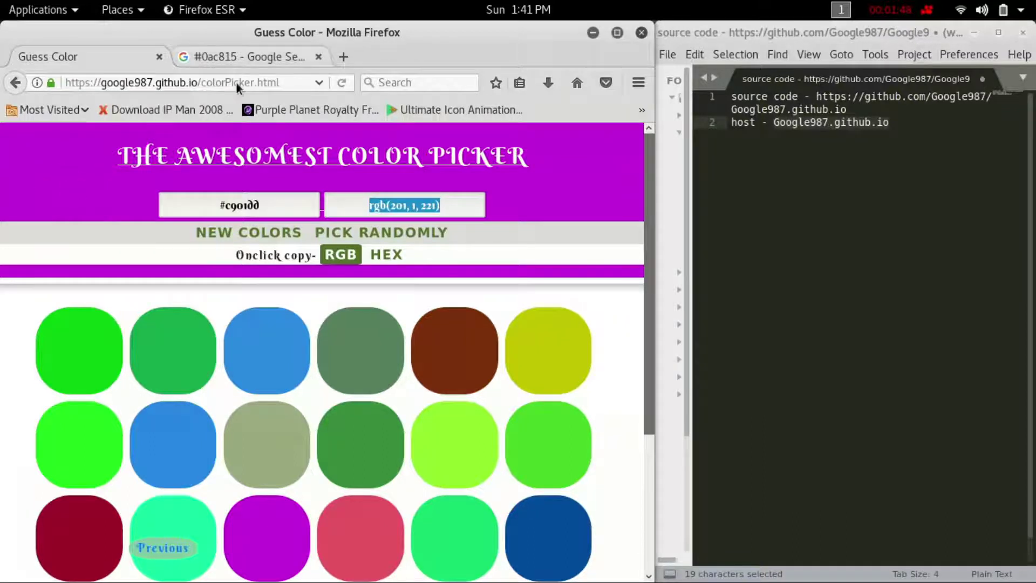
Replace the Google query with rgb(201, 1, 221) and run the search.
click(238, 59)
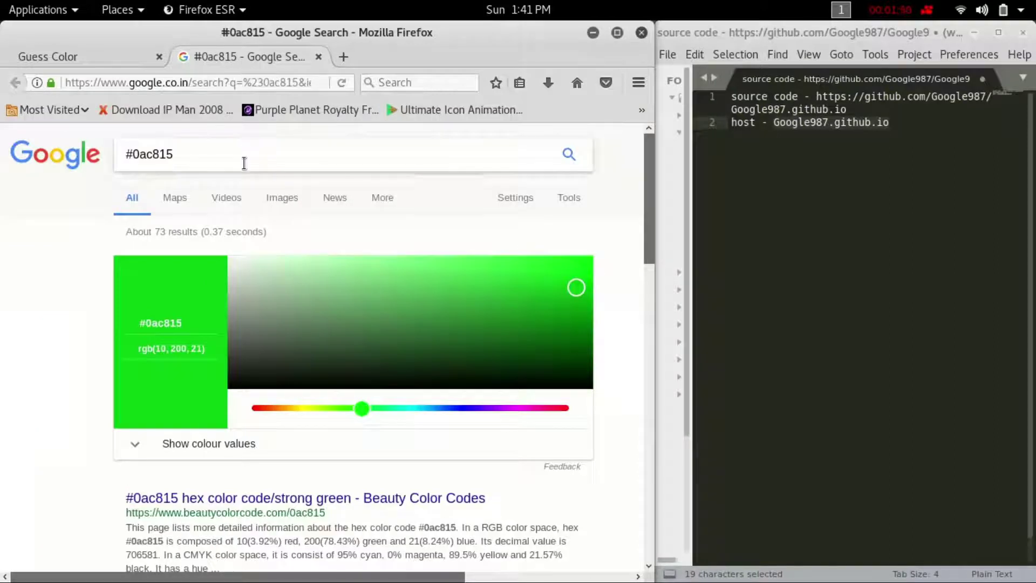
key(BackSpace)
key(BackSpace)
key(BackSpace)
key(BackSpace)
key(BackSpace)
key(BackSpace)
key(ctrl+v)
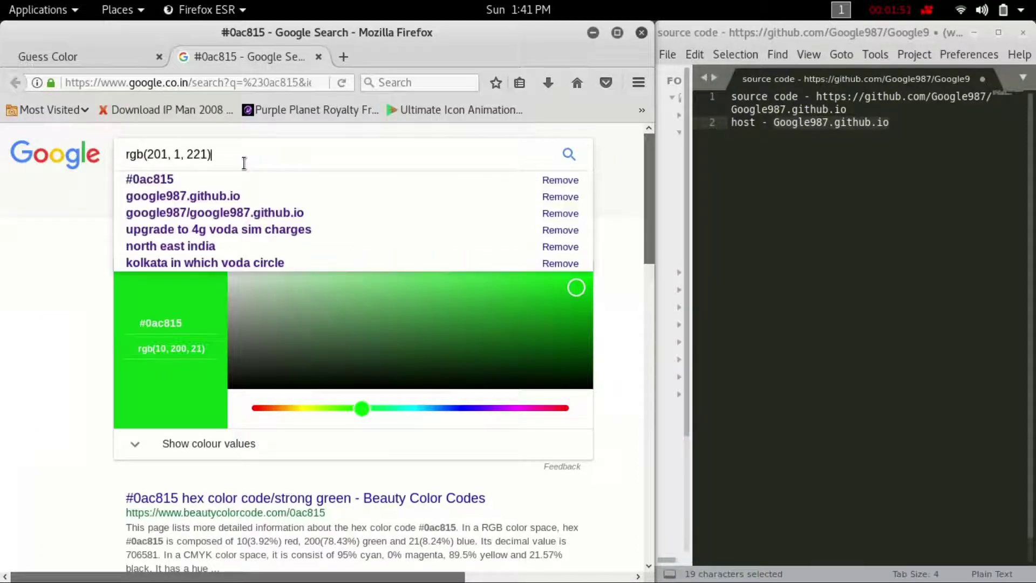
key(Return)
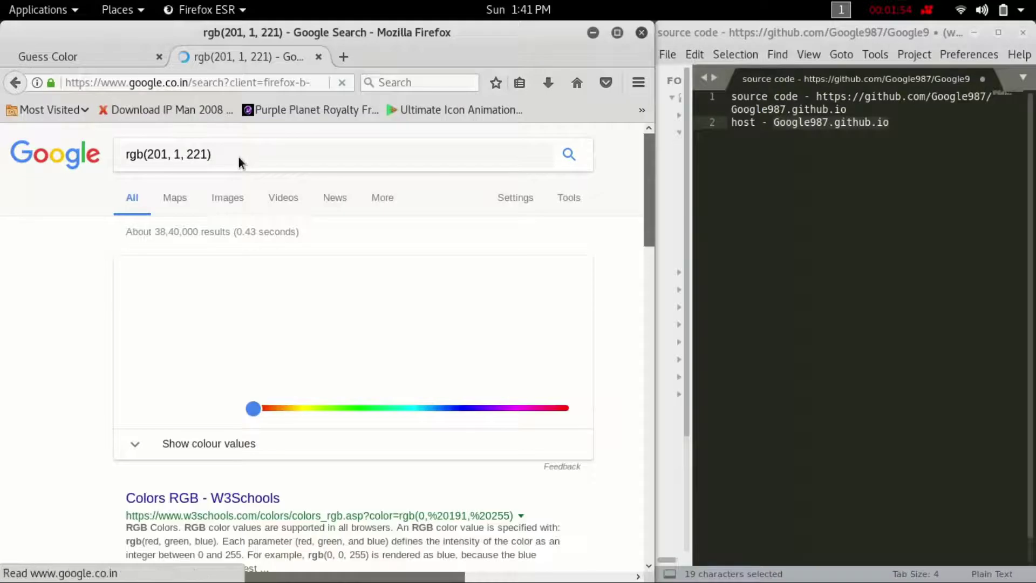
Back on the picker, toggle copying to HEX and then back to RGB only.
click(99, 50)
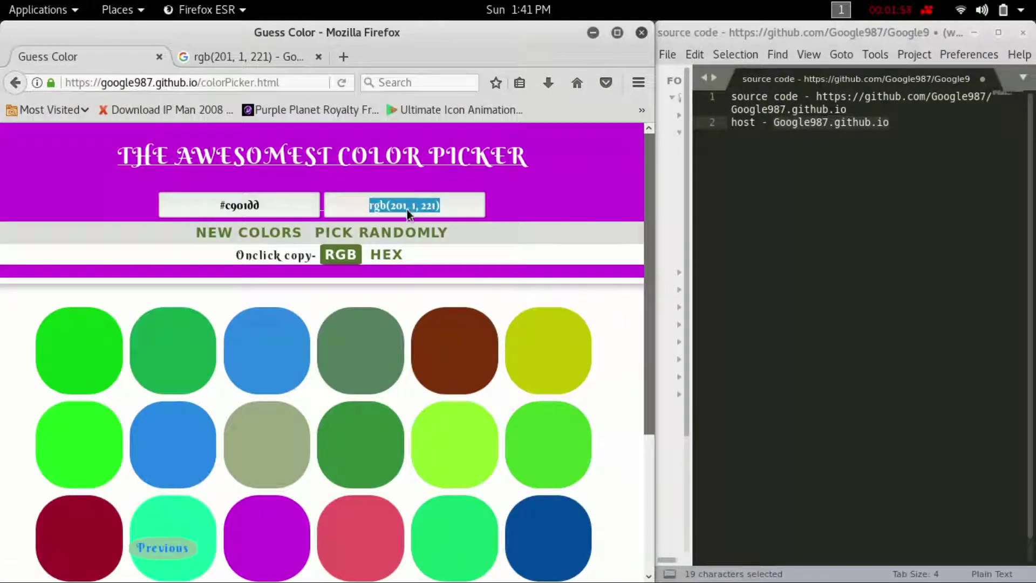
click(380, 261)
click(344, 261)
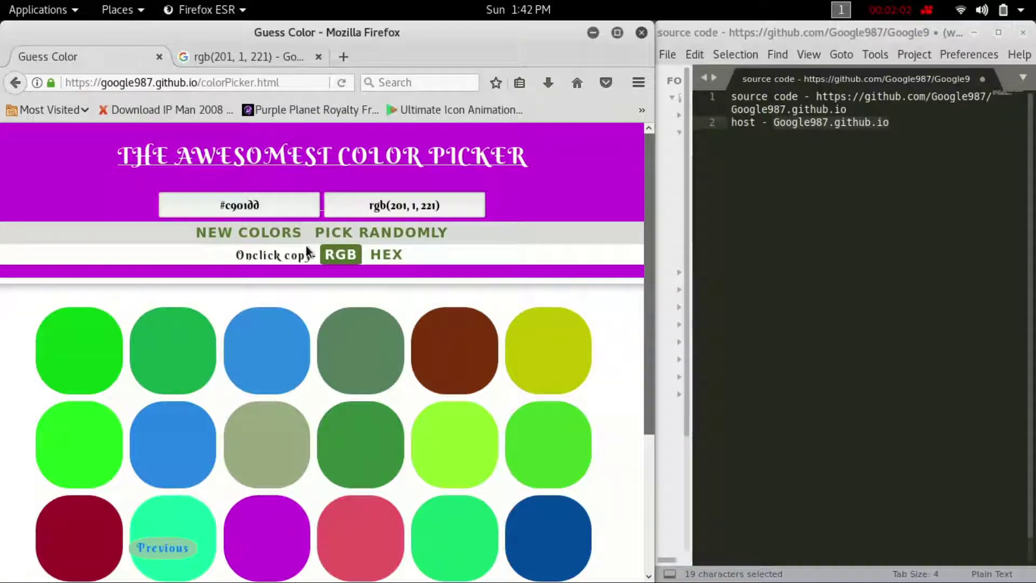
Generate new colour tiles twice, scrolling through each fresh grid.
click(254, 236)
scroll(340, 422, down, 5)
scroll(340, 421, up, 5)
click(247, 241)
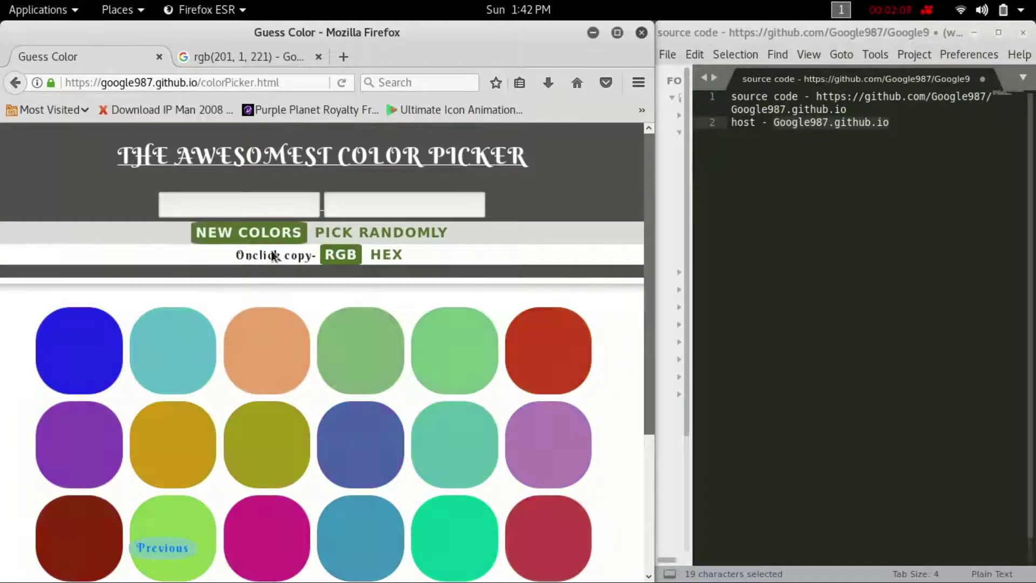
scroll(370, 469, down, 5)
scroll(370, 468, up, 2)
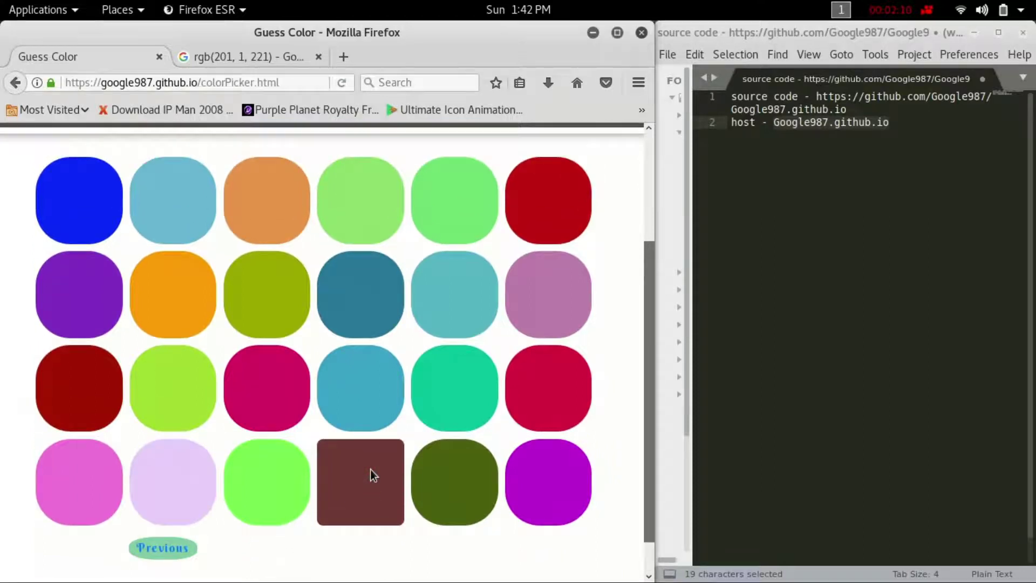
scroll(370, 469, up, 6)
scroll(370, 468, down, 5)
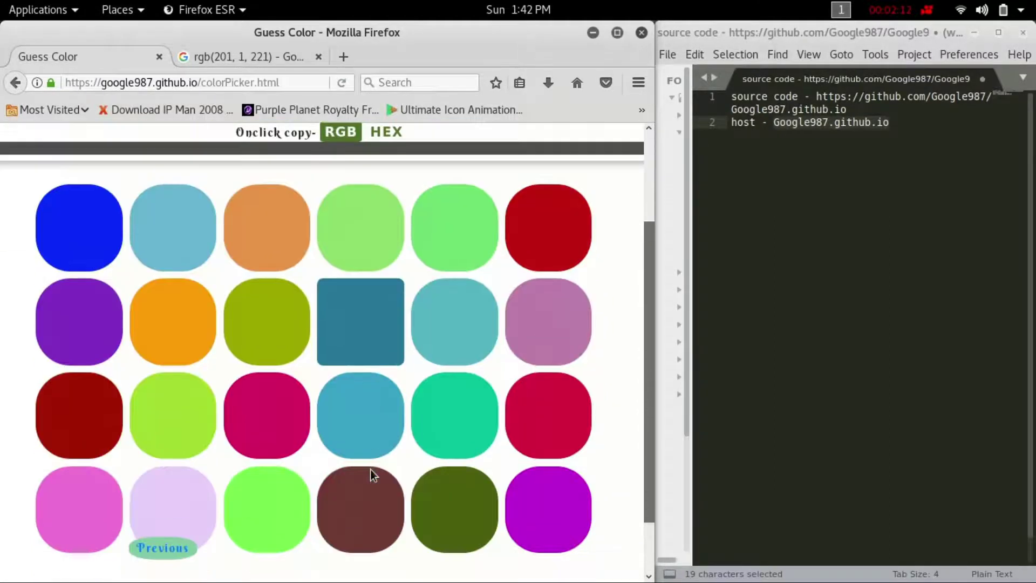
scroll(372, 473, down, 2)
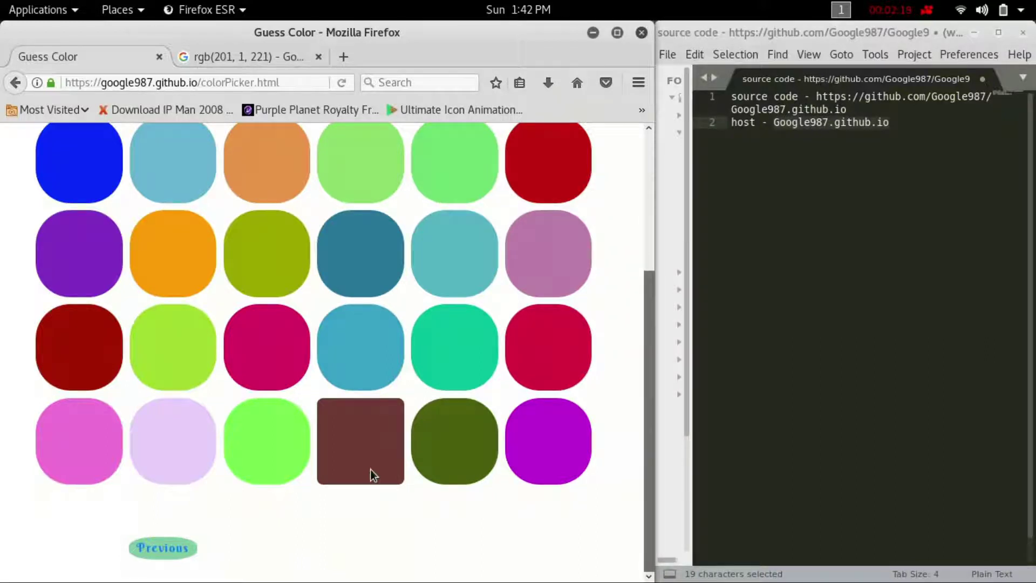
scroll(370, 469, up, 5)
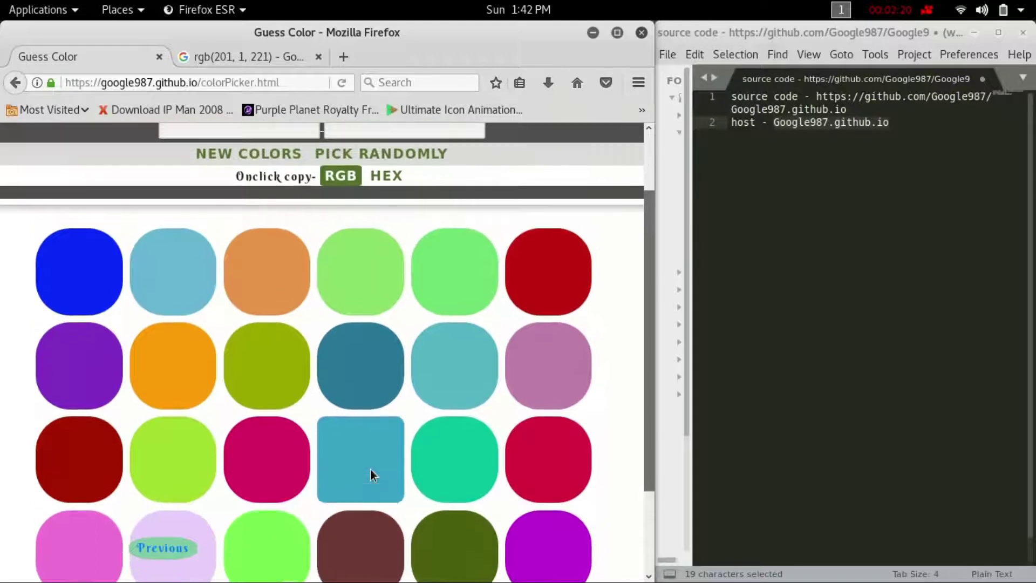
scroll(370, 474, up, 1)
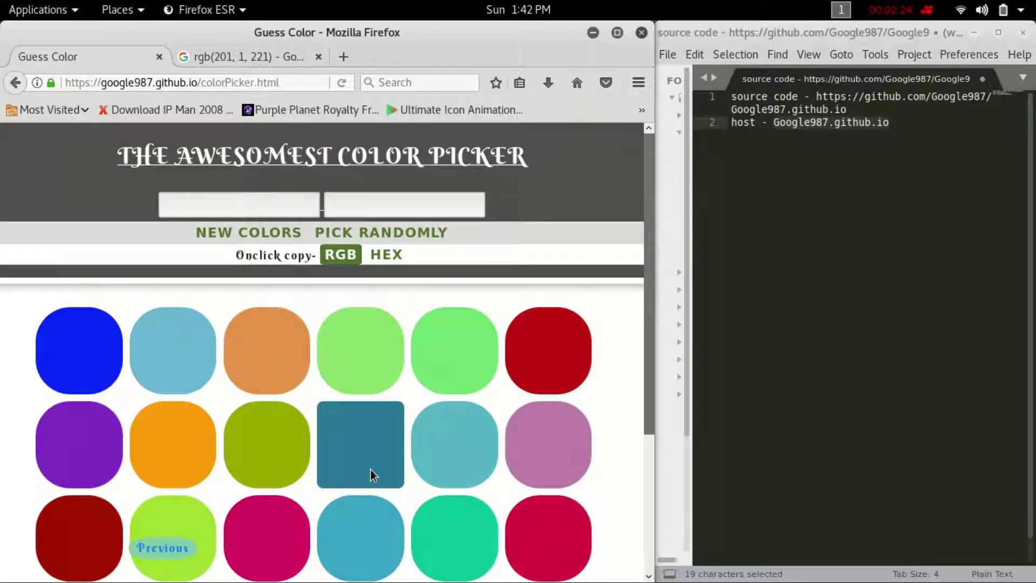
Generate one more set of colour squares and look over the grid.
click(227, 239)
scroll(362, 442, down, 8)
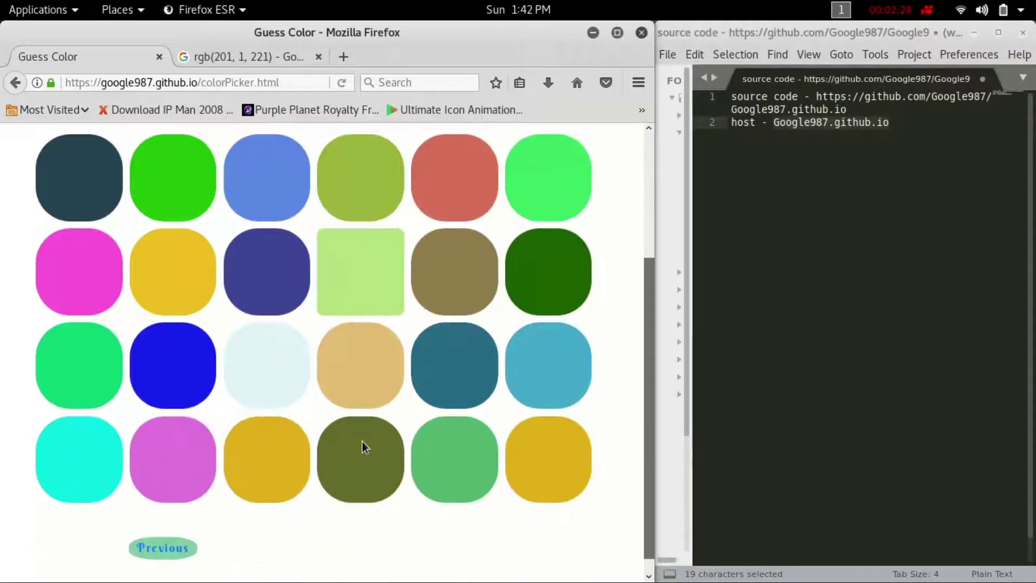
scroll(361, 442, up, 7)
scroll(361, 441, up, 1)
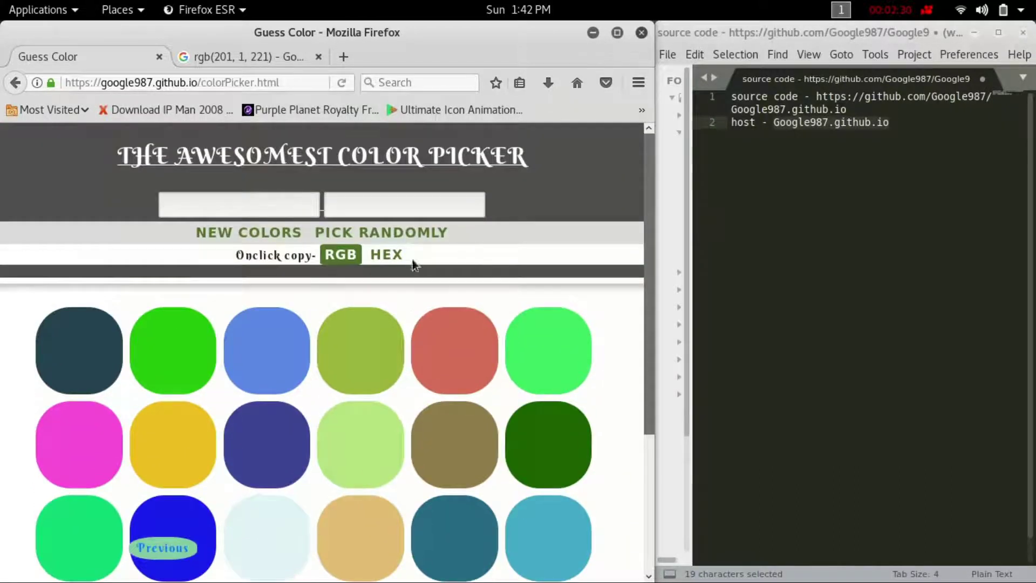
Pick random colours, search Google for rgb(95, 166, 35), then pick again to get #87a35b.
click(384, 235)
click(384, 236)
key(ctrl+c)
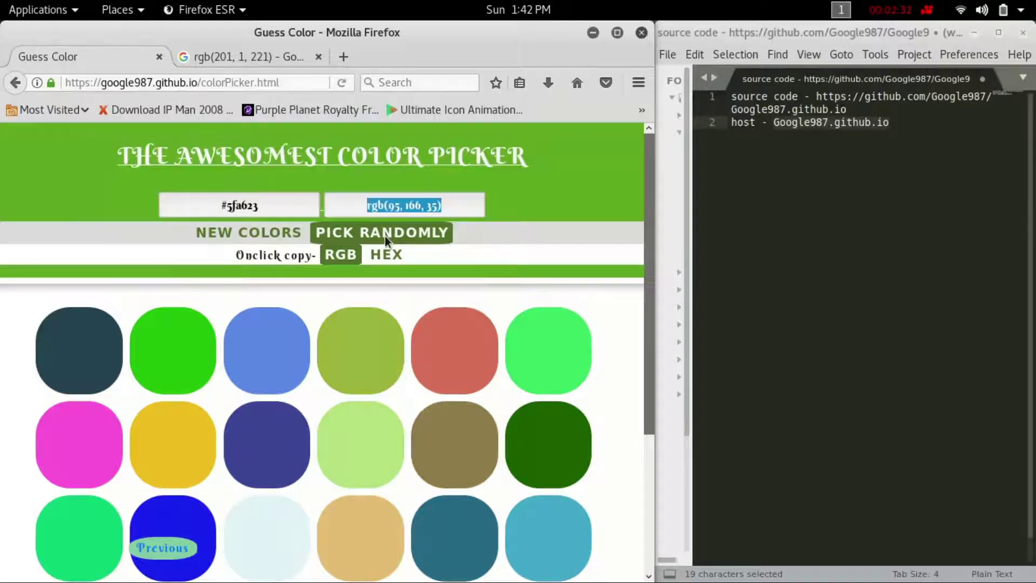
click(217, 58)
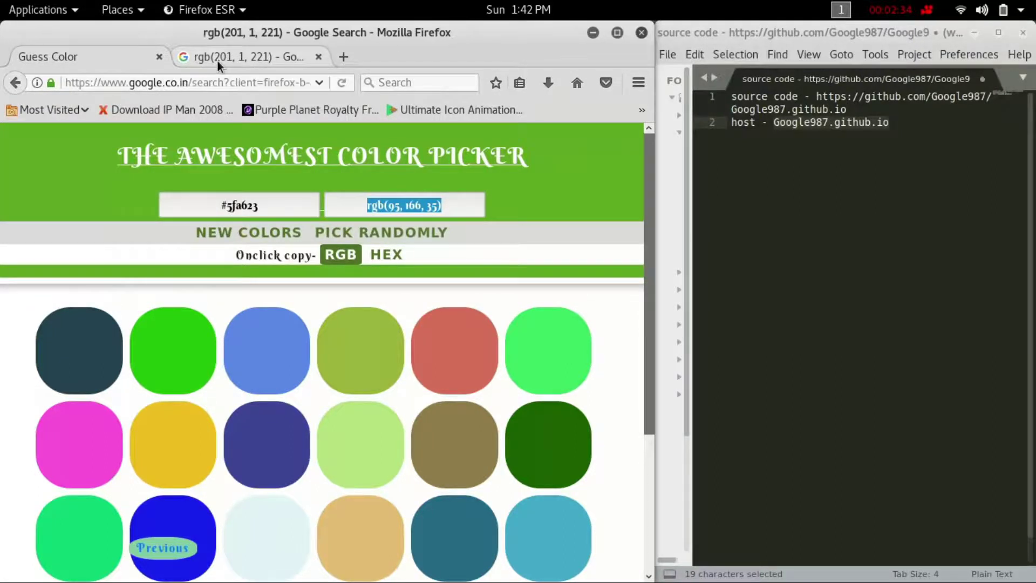
triple_click(190, 168)
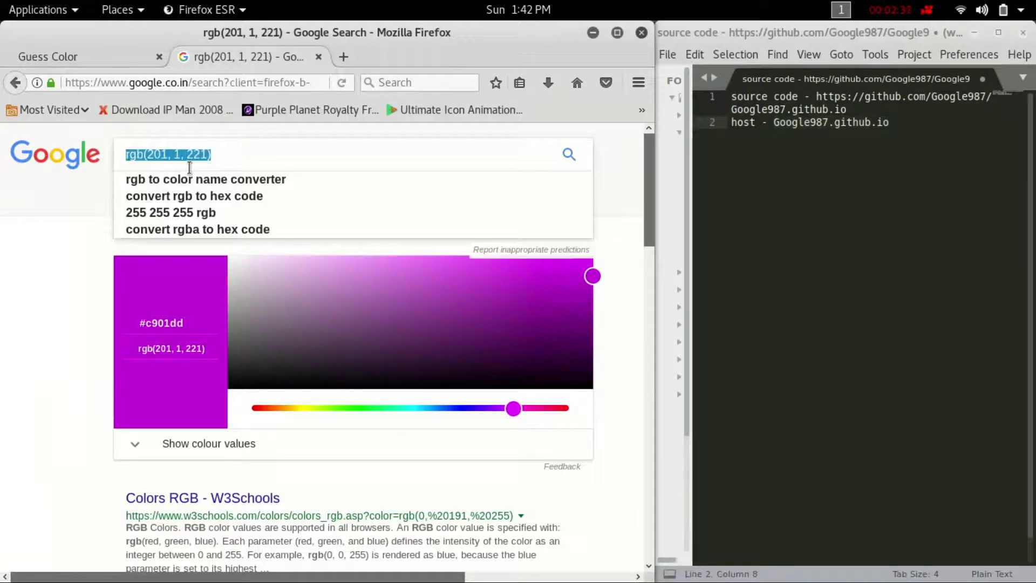
key(ctrl+v)
key(Return)
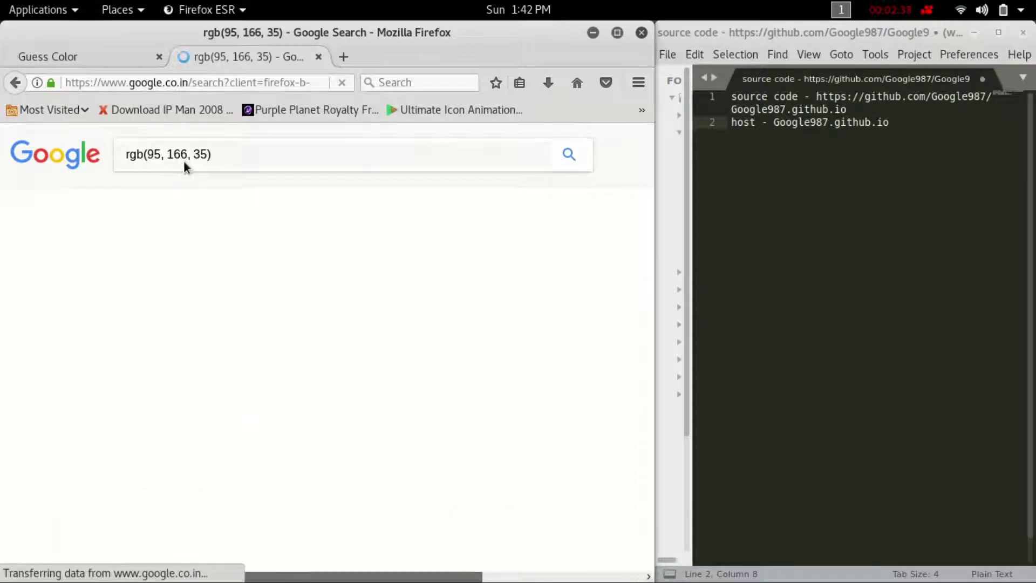
click(102, 56)
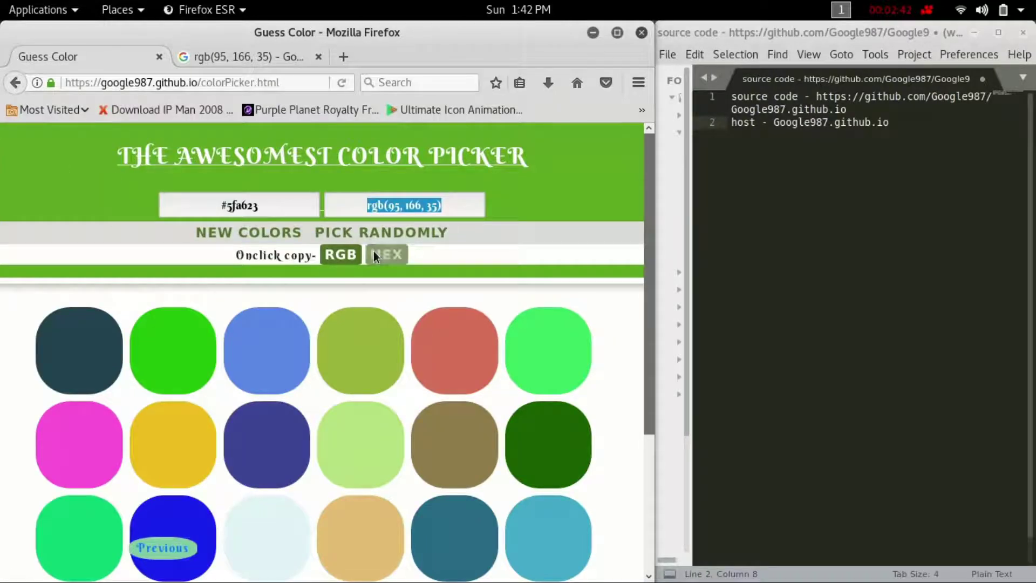
click(370, 241)
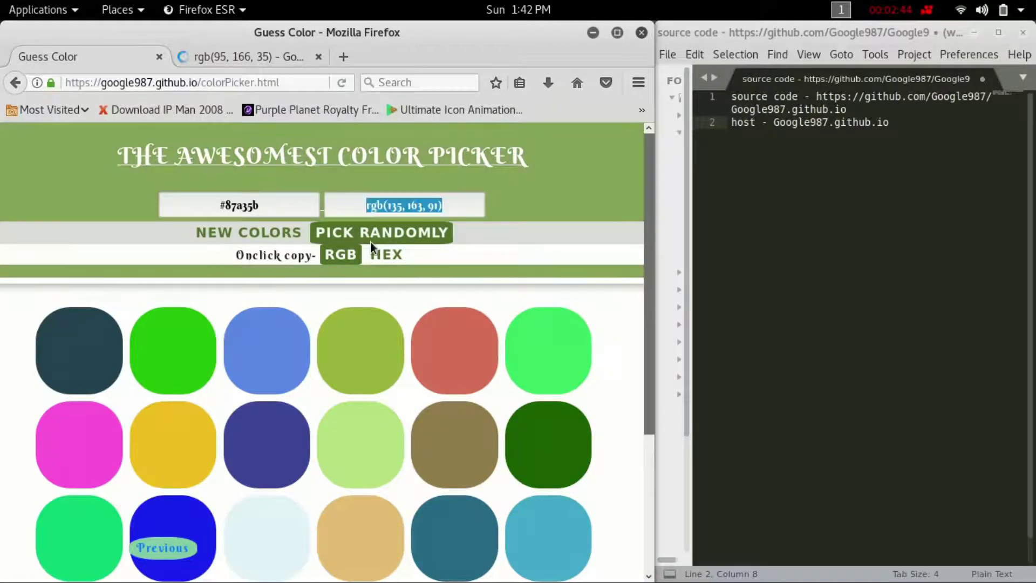
Open the RGB guessing game and try squares until the magenta RGB(208, 12, 145) is correct.
scroll(329, 480, down, 5)
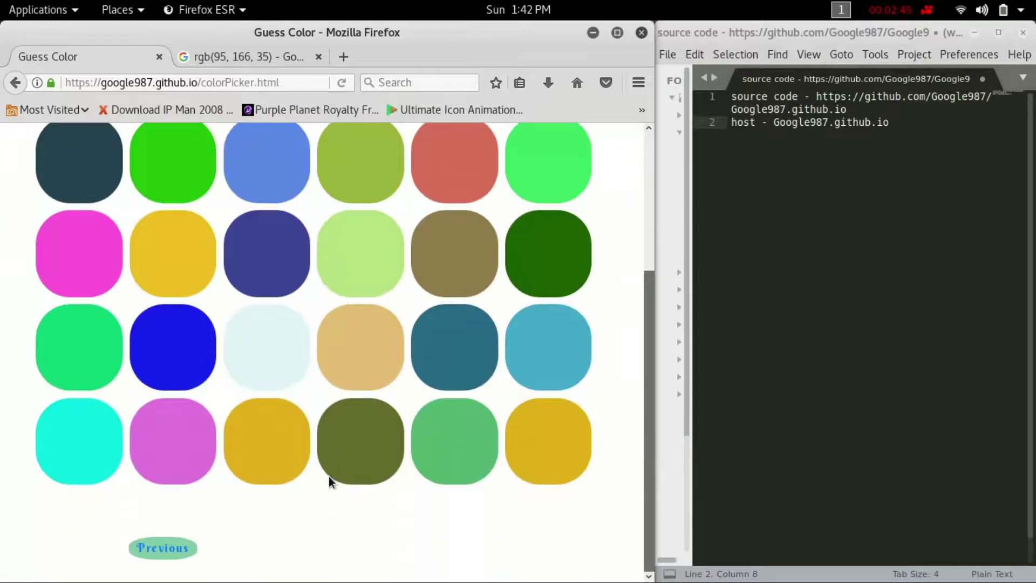
click(163, 551)
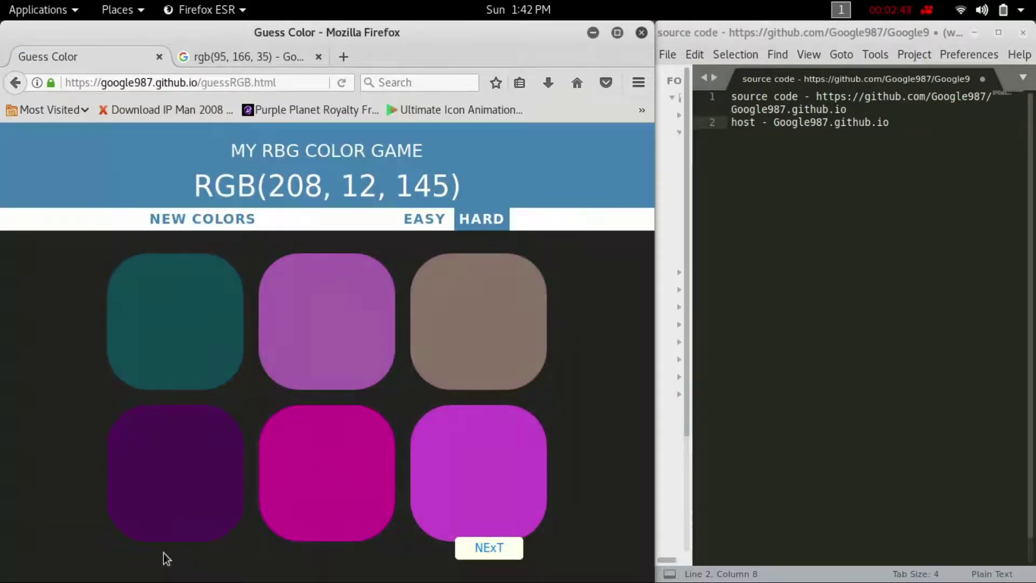
click(174, 323)
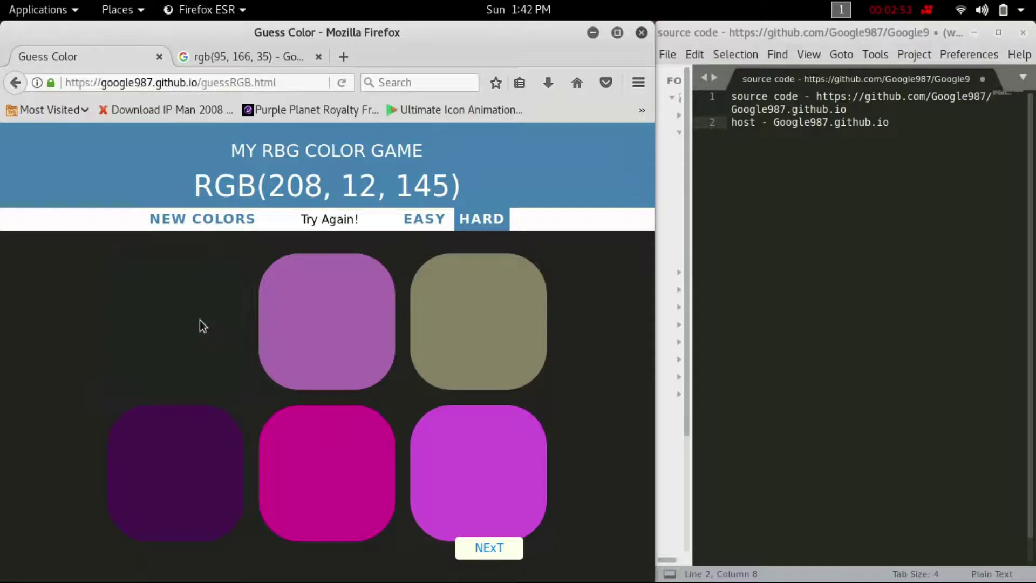
click(314, 322)
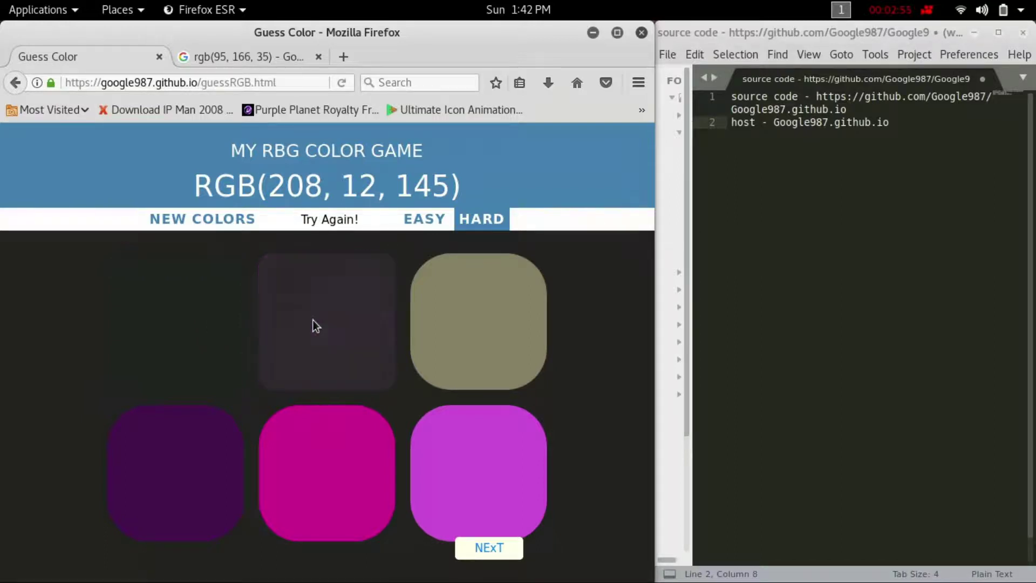
click(452, 319)
click(467, 478)
click(334, 467)
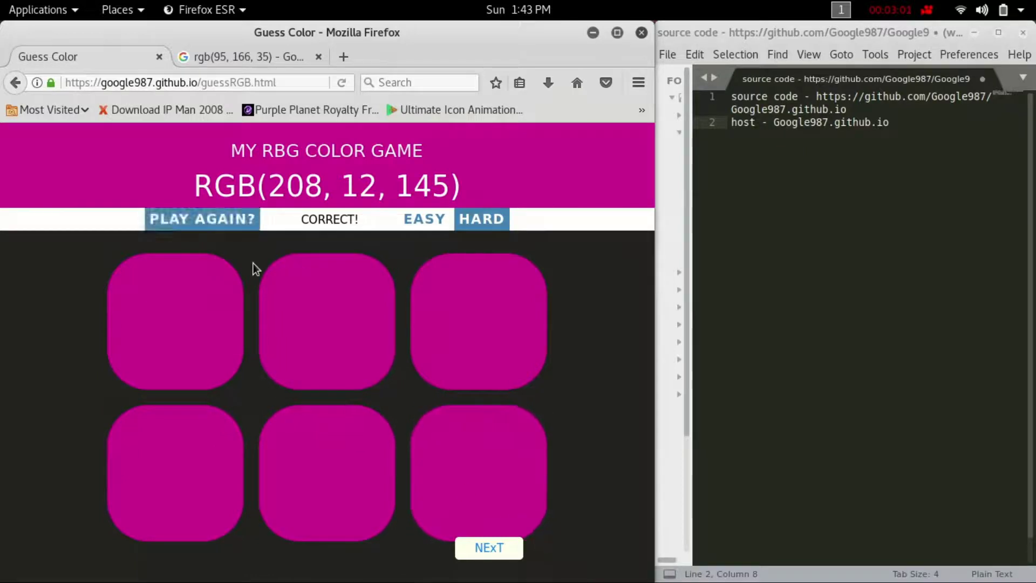
Return to the colour picker and copy the GitHub source-code URL from the Sublime Text note.
click(488, 546)
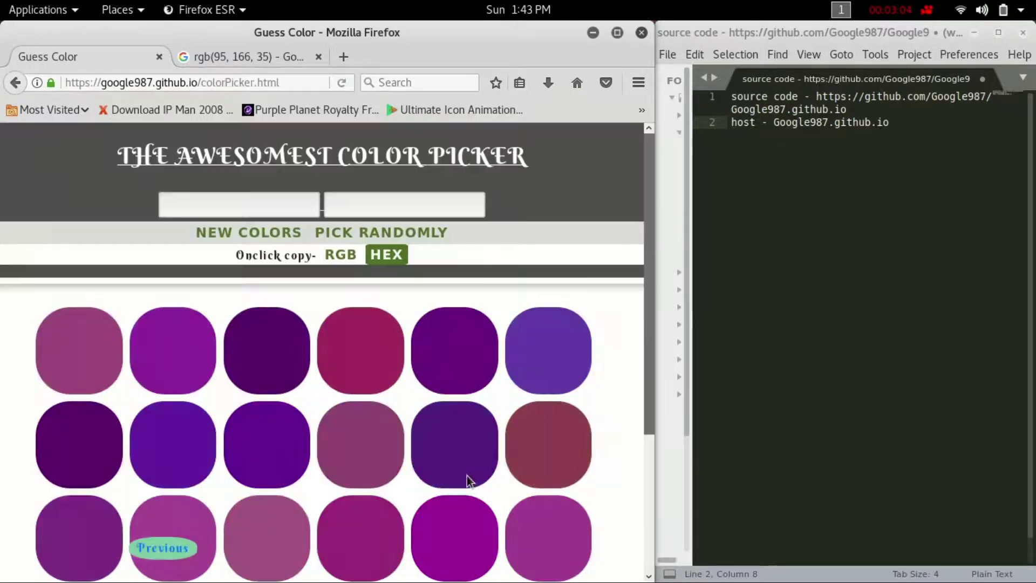
scroll(407, 465, down, 6)
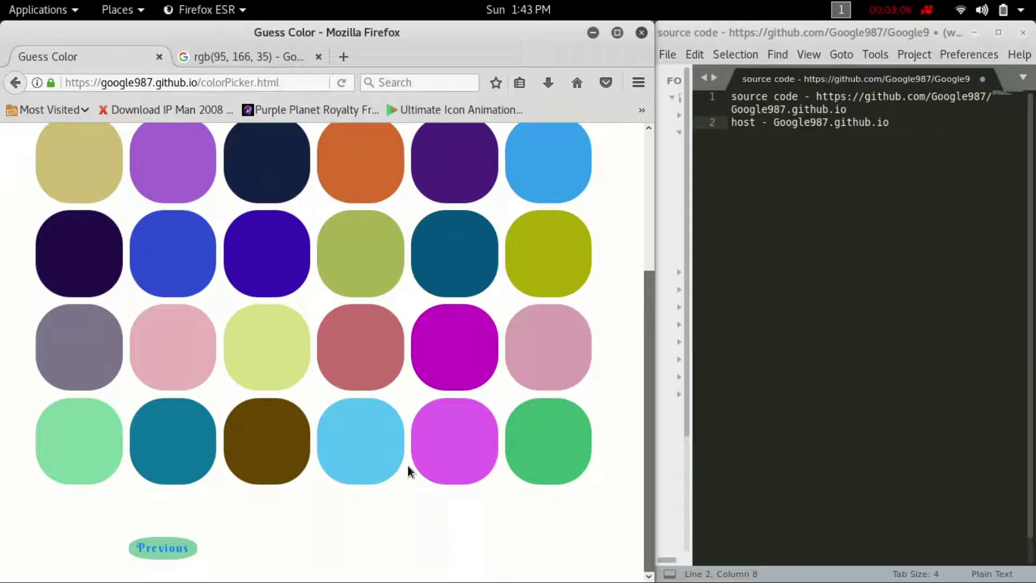
scroll(407, 465, up, 6)
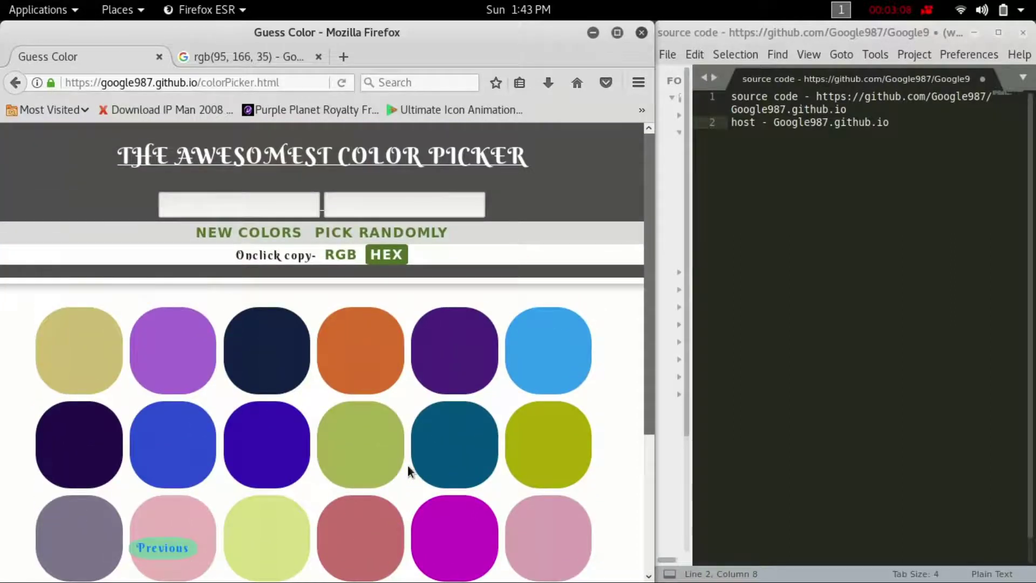
scroll(406, 465, down, 3)
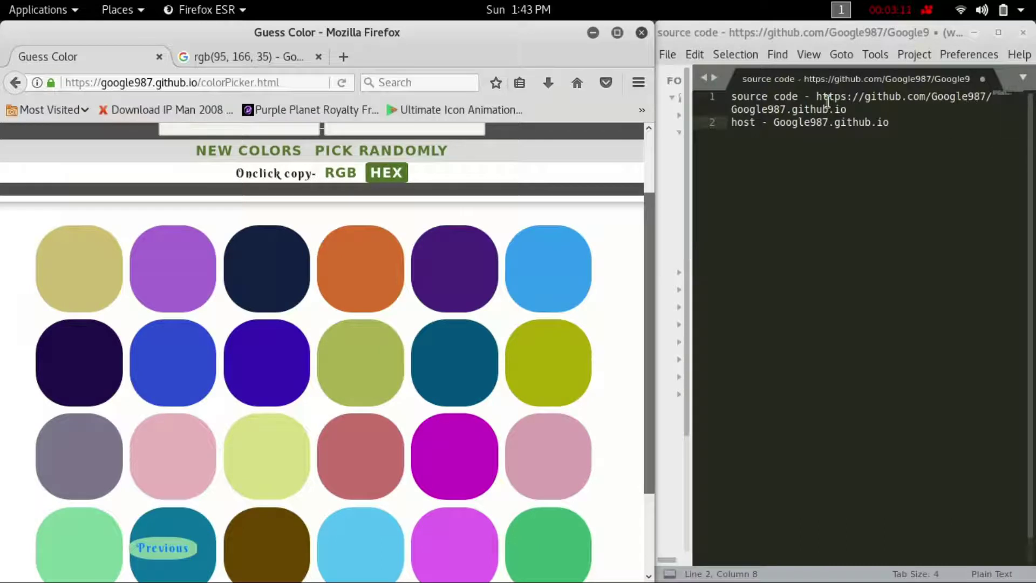
drag(816, 98, 847, 111)
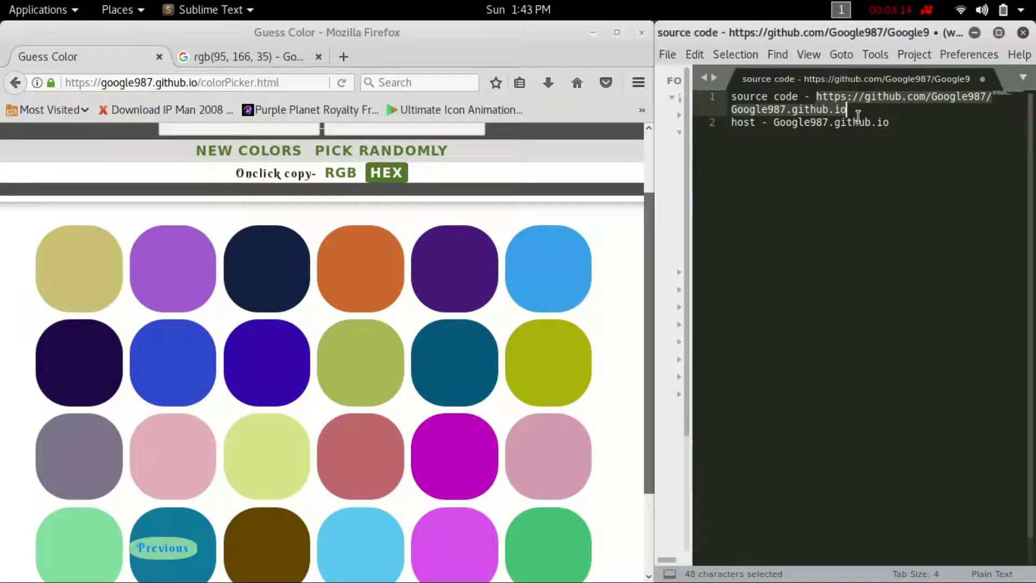
key(ctrl+c)
Paste the GitHub repository URL into the address bar and load it.
click(200, 89)
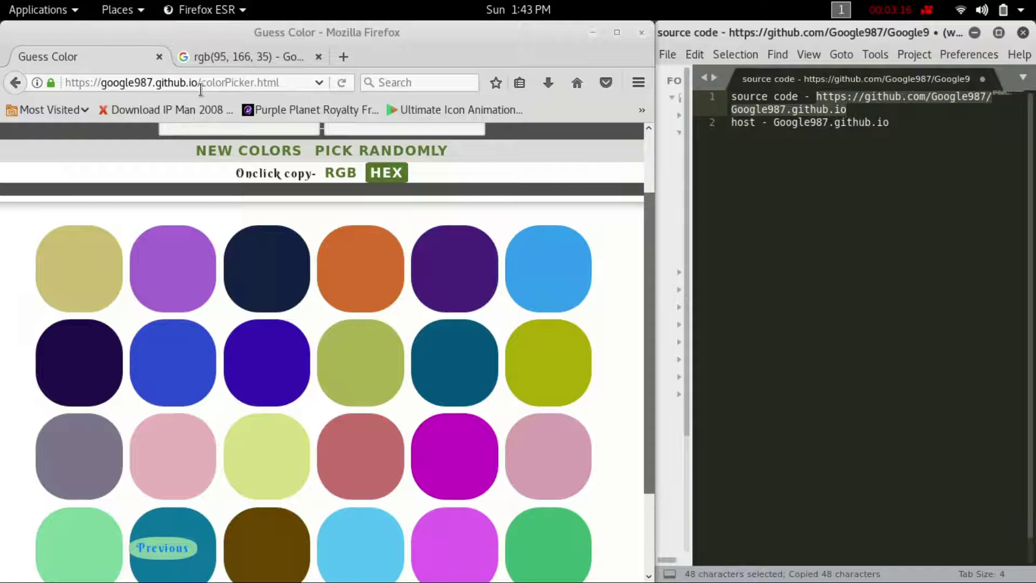
click(208, 61)
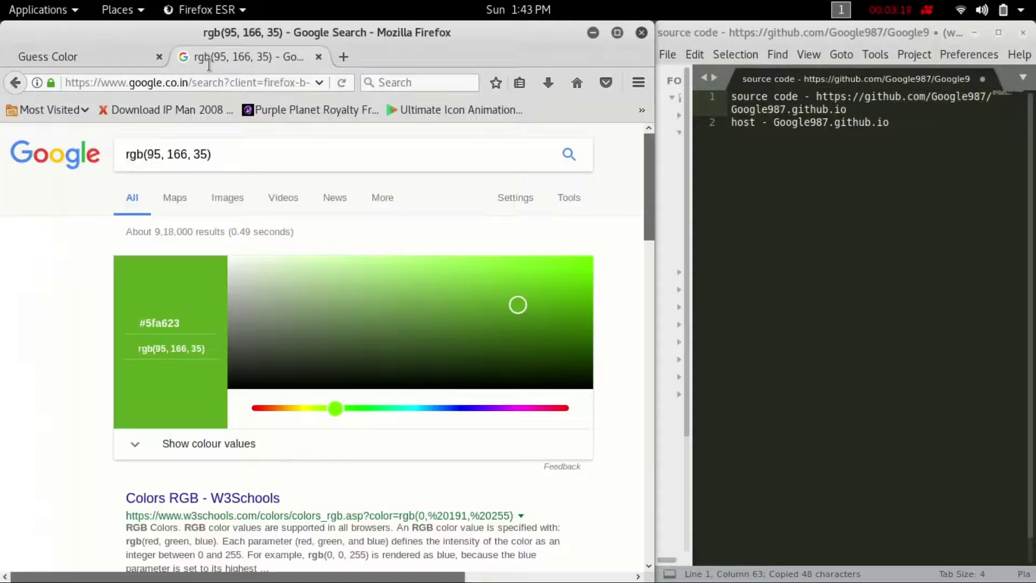
click(206, 91)
key(ctrl+v)
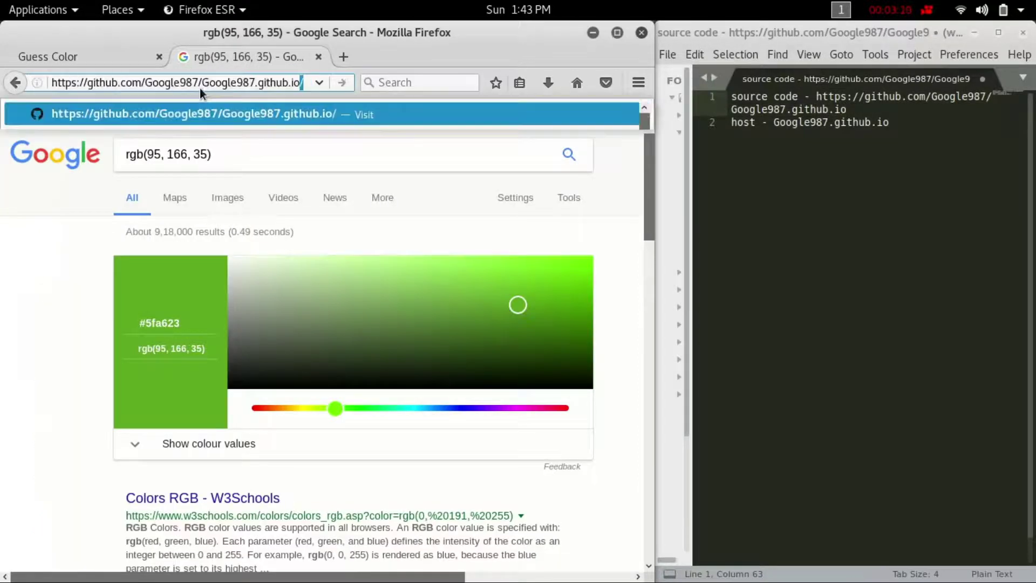
key(Return)
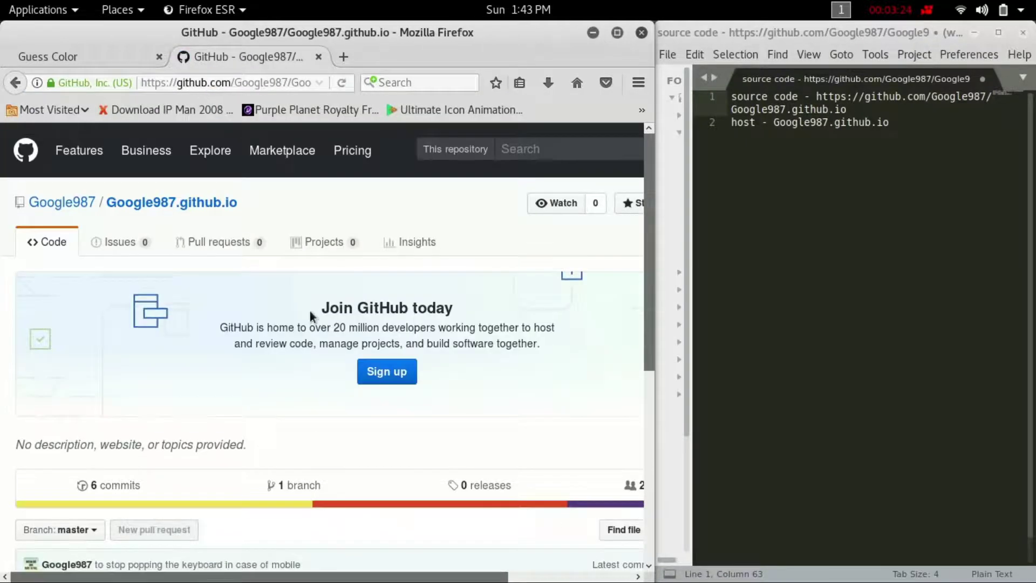
Scroll through the Google987.github.io repository's commit history and file list.
scroll(316, 340, down, 5)
scroll(318, 338, right, 3)
scroll(318, 338, right, 1)
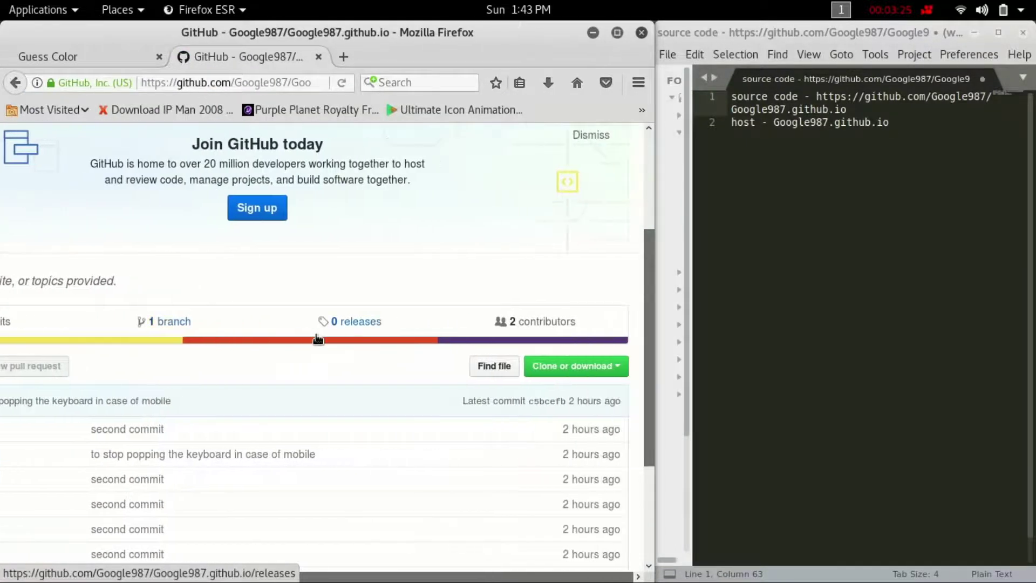
scroll(318, 339, up, 5)
scroll(319, 339, down, 3)
scroll(318, 339, down, 4)
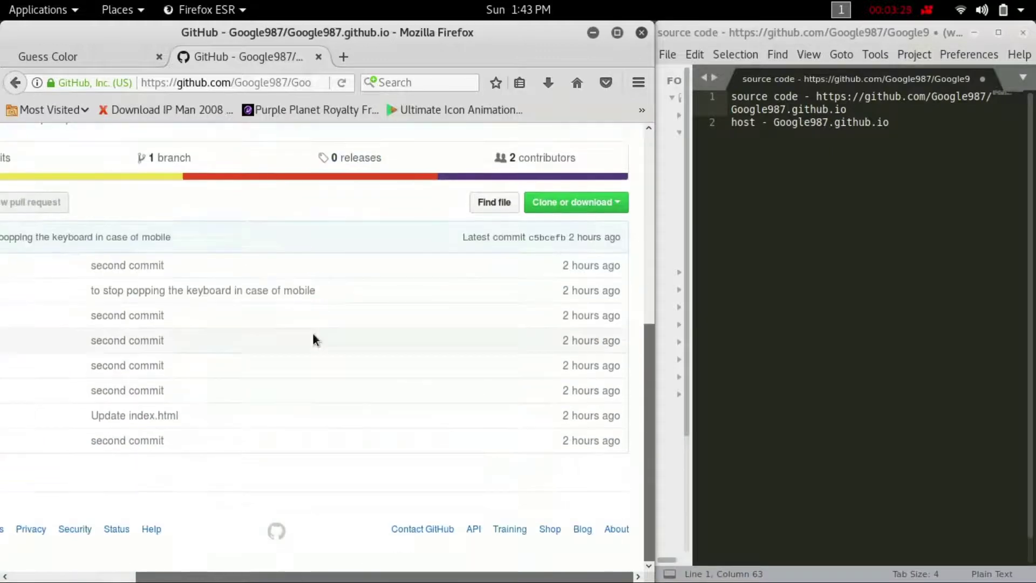
Download the repository as Google987.github.io-master.zip and save it to the Desktop.
click(563, 206)
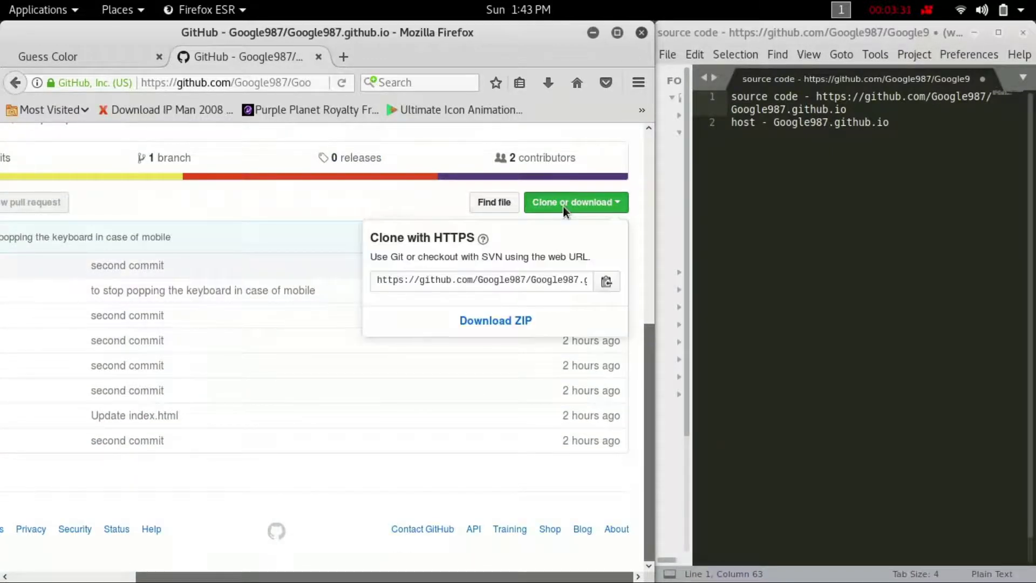
click(495, 322)
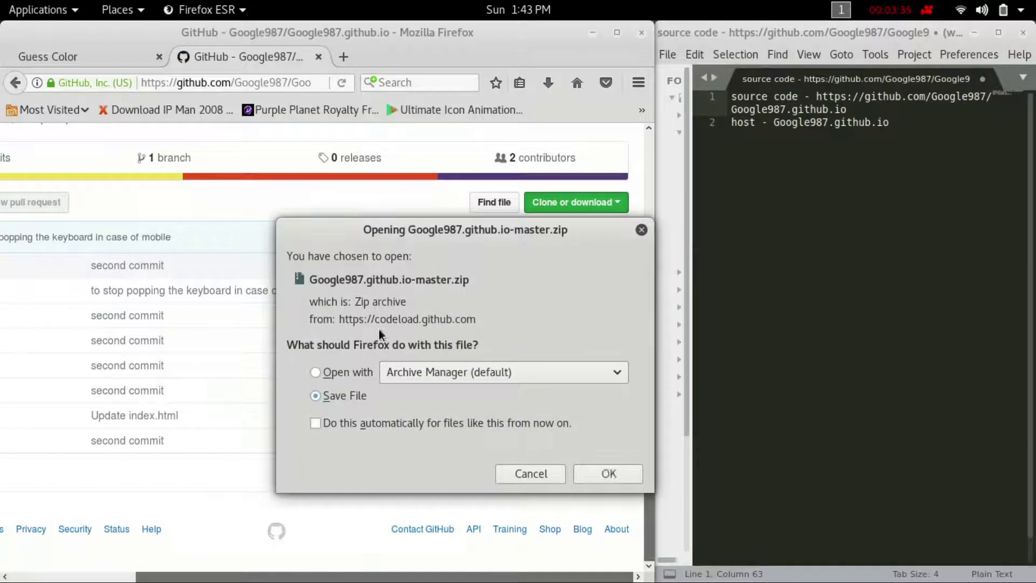
click(606, 474)
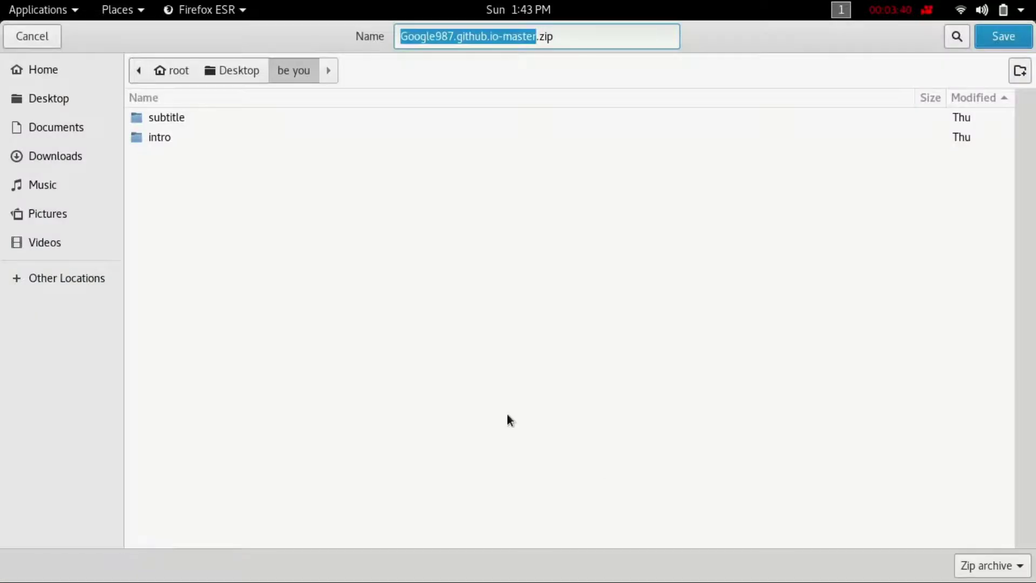
click(237, 73)
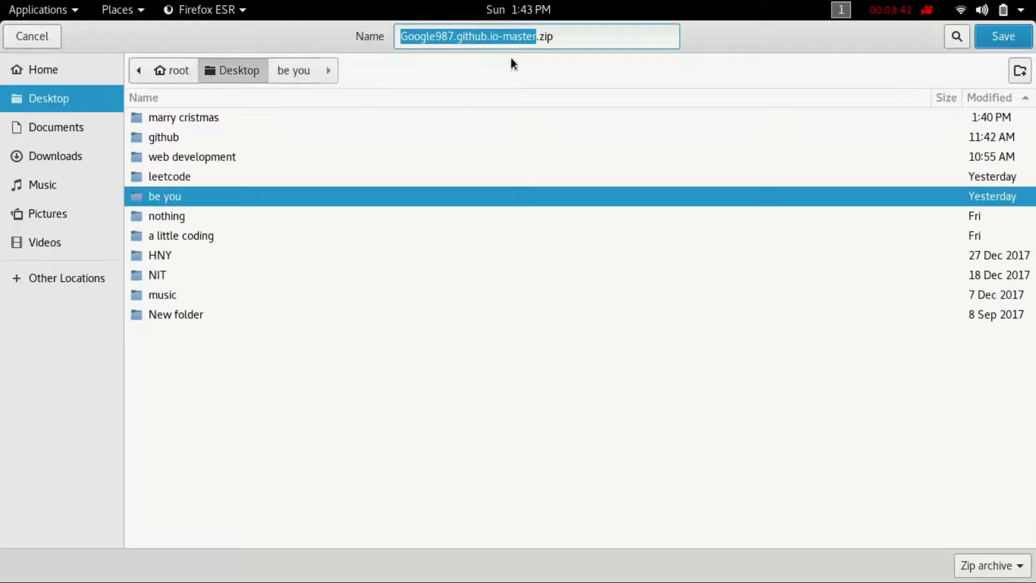
click(1011, 35)
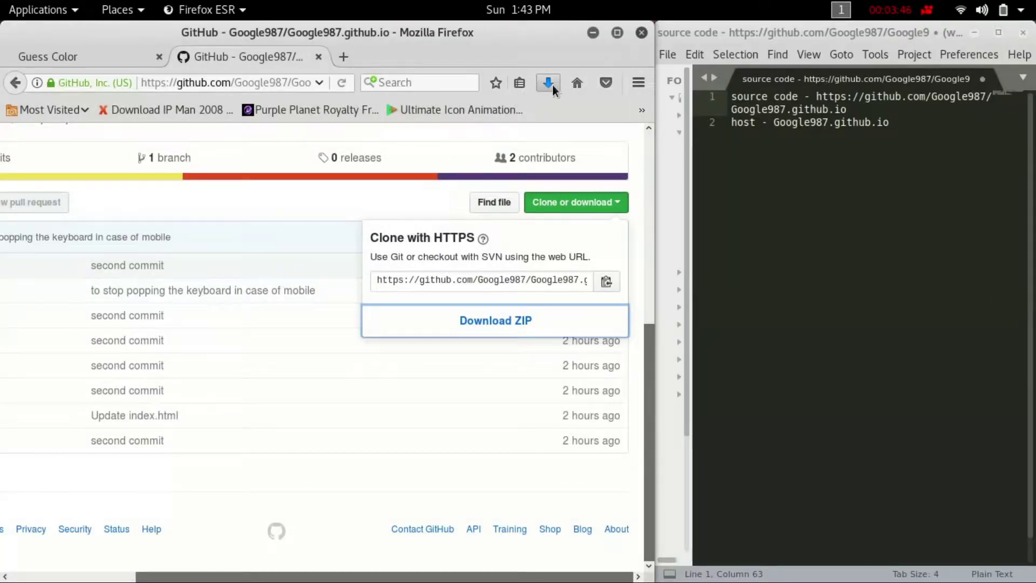
Close Firefox with both its tabs and minimise the Sublime Text window.
click(552, 84)
click(553, 85)
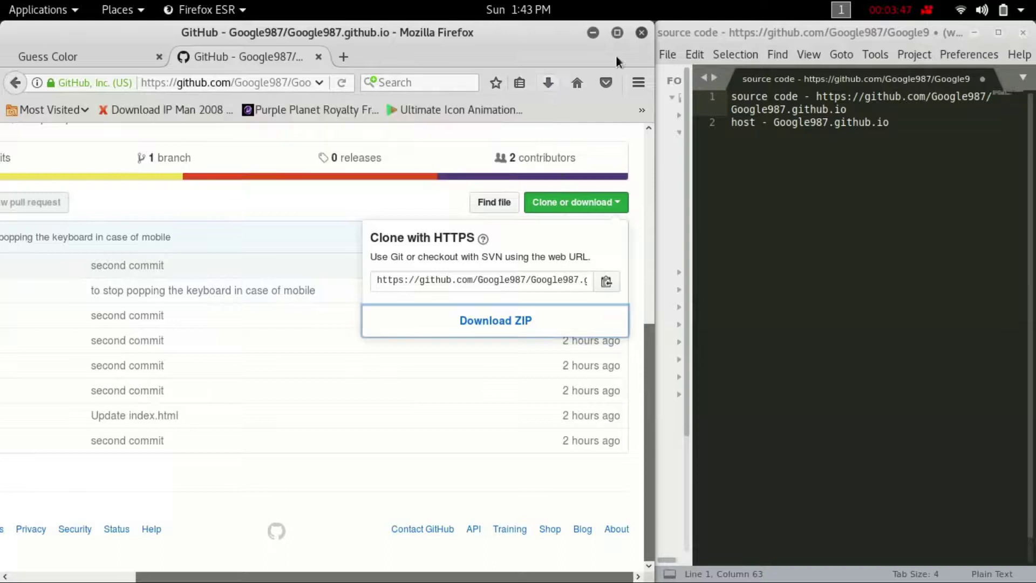
click(642, 33)
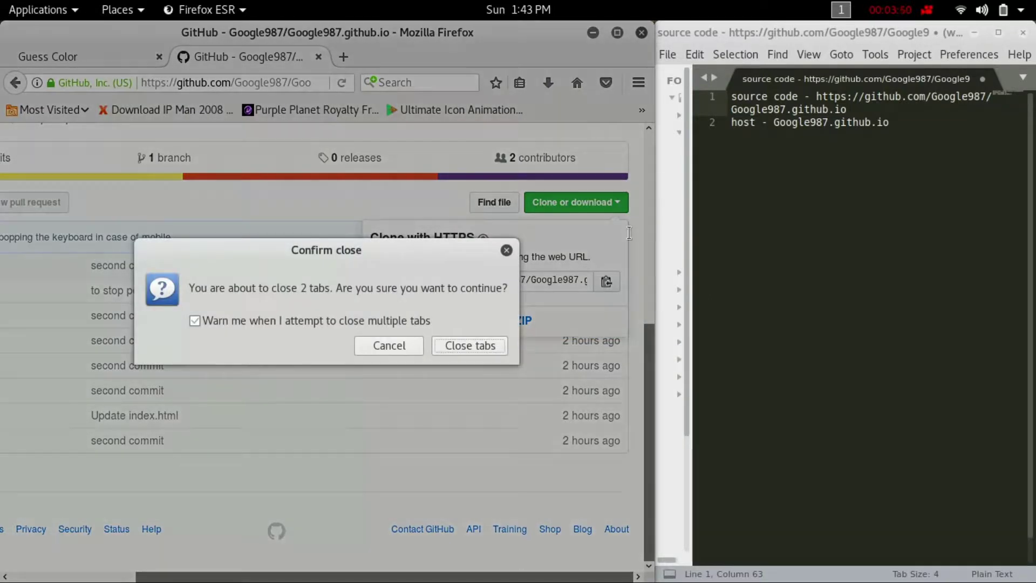
click(454, 344)
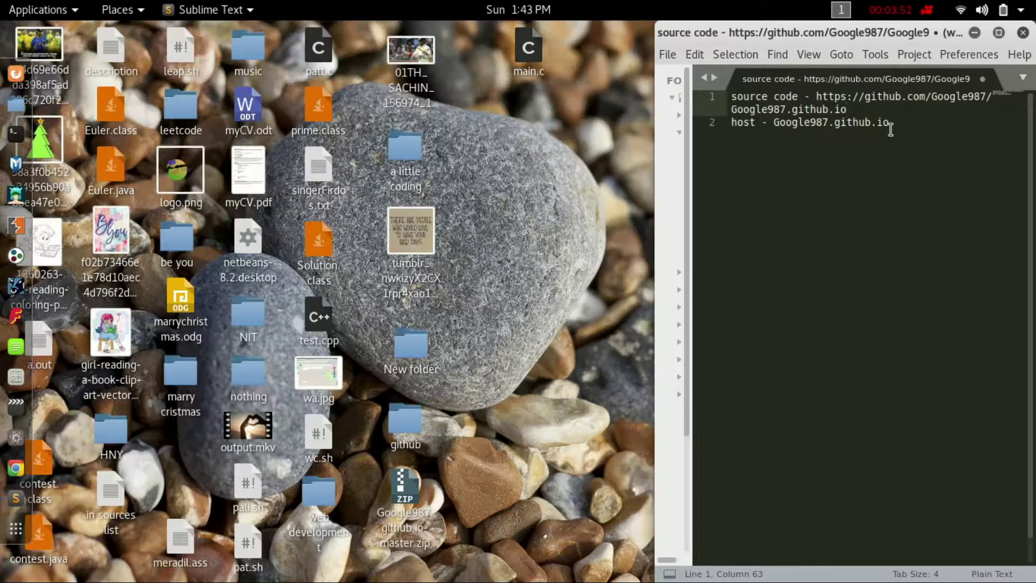
click(975, 34)
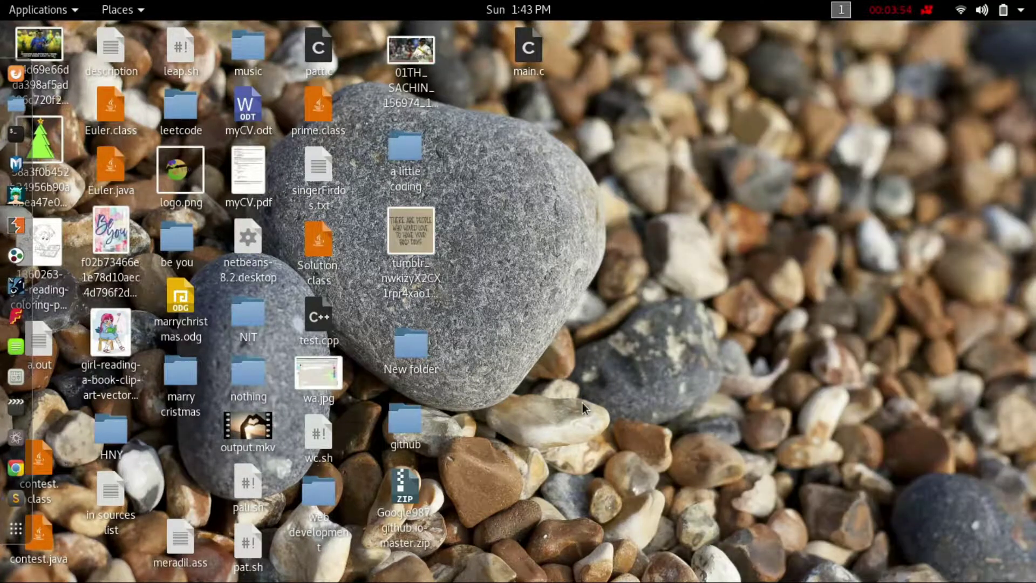
Extract Google987.github.io-master.zip on the desktop and place the extracted folder beside it.
drag(427, 518, 730, 264)
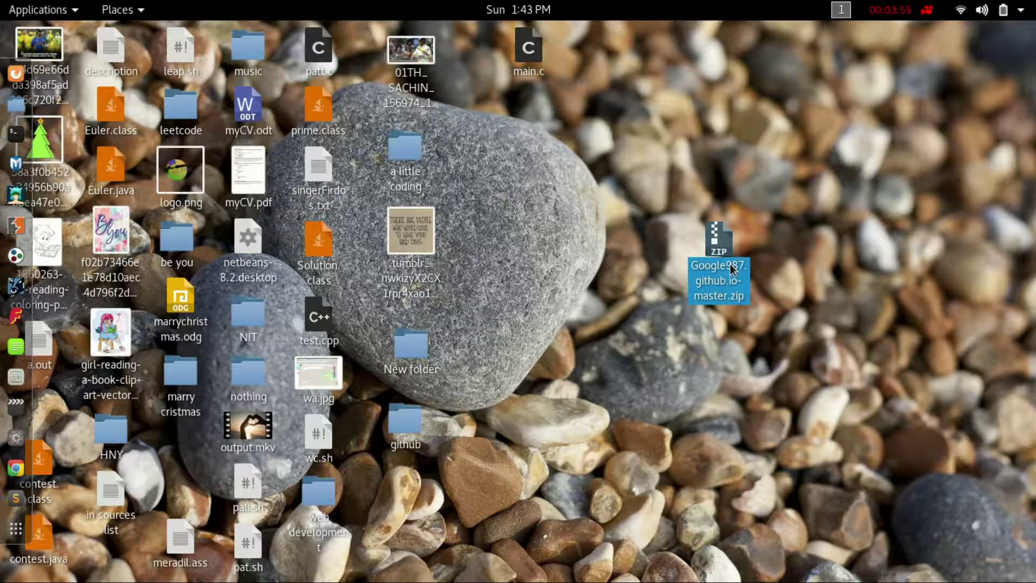
right_click(730, 264)
click(778, 470)
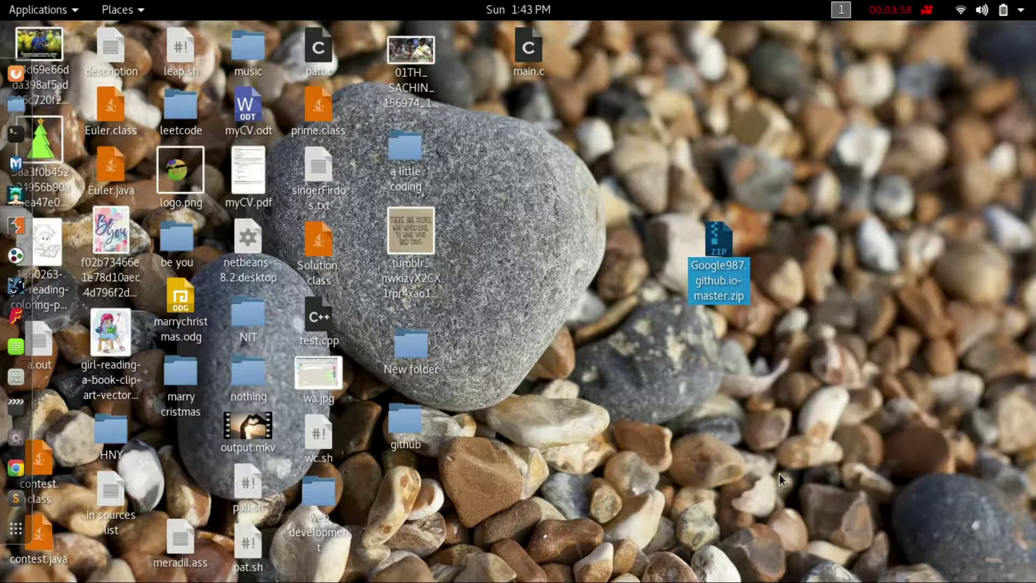
drag(403, 507, 828, 274)
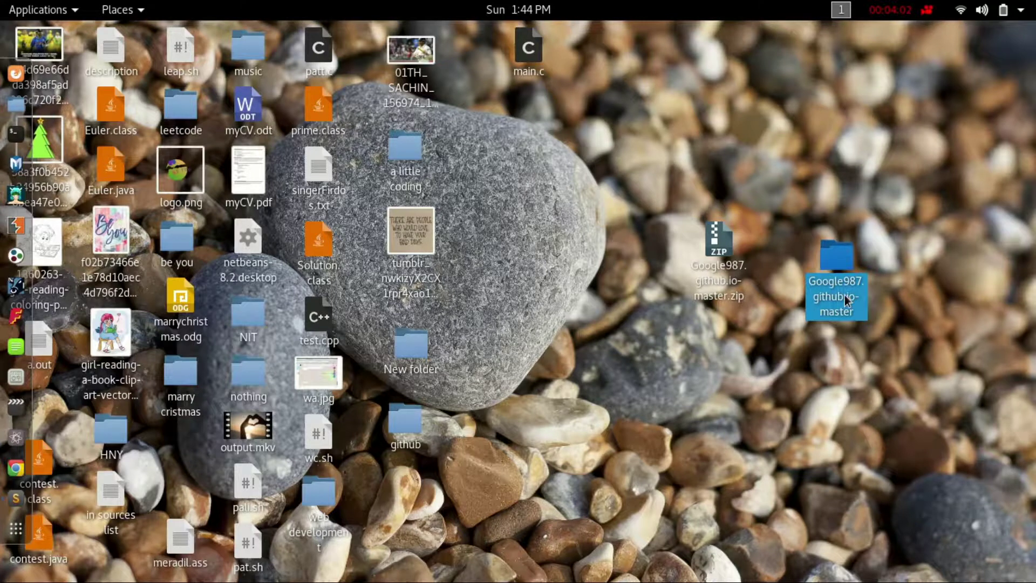
Open the Google987.github.io-master folder in Files and move the window to the right half.
double_click(844, 296)
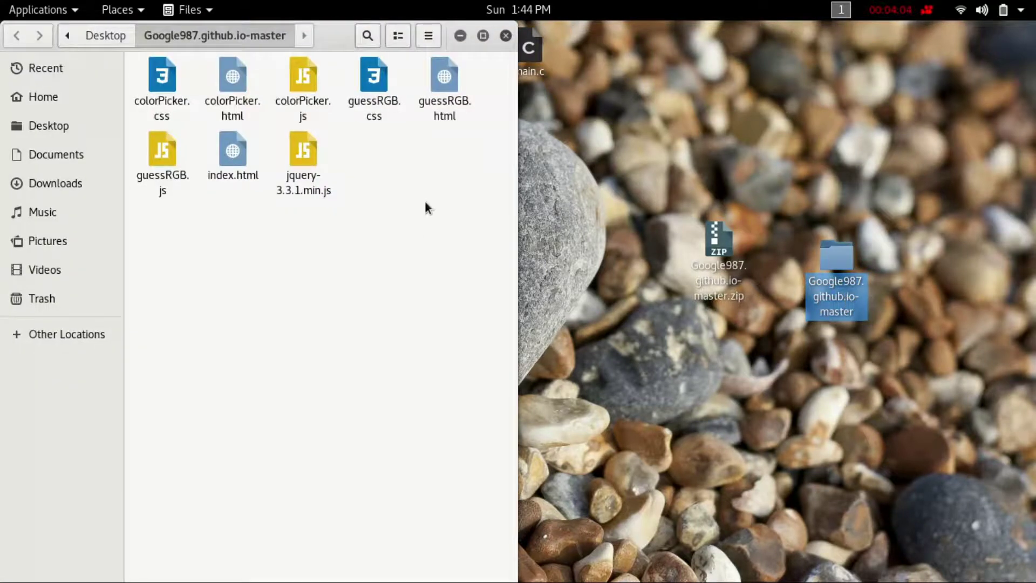
drag(341, 36, 845, 47)
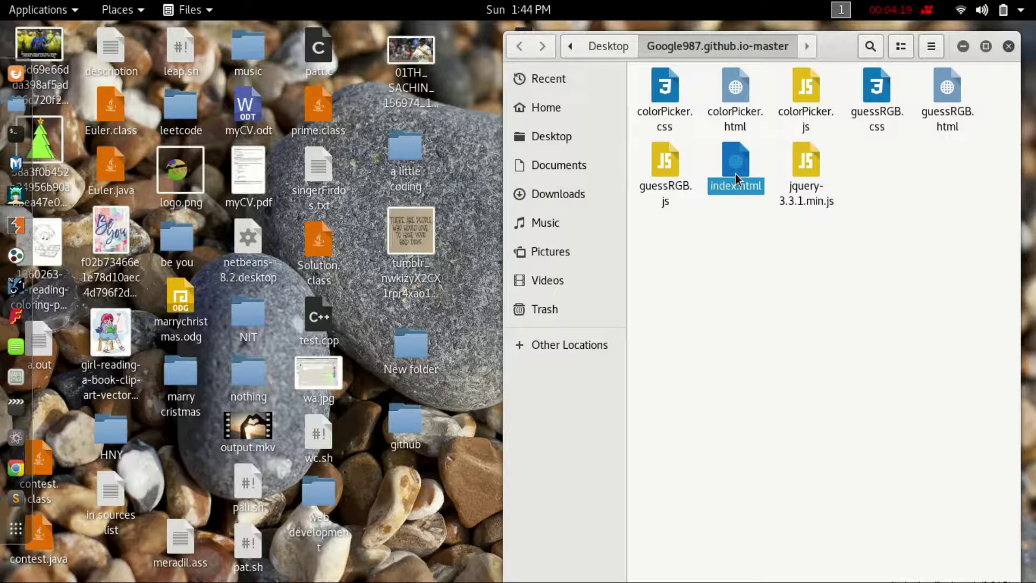
double_click(735, 174)
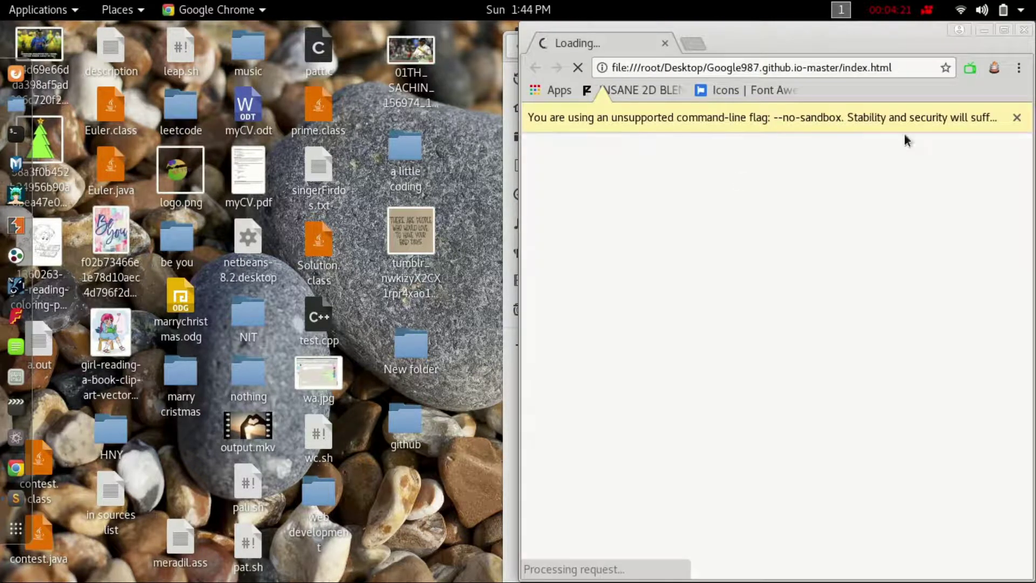
click(1016, 117)
double_click(898, 41)
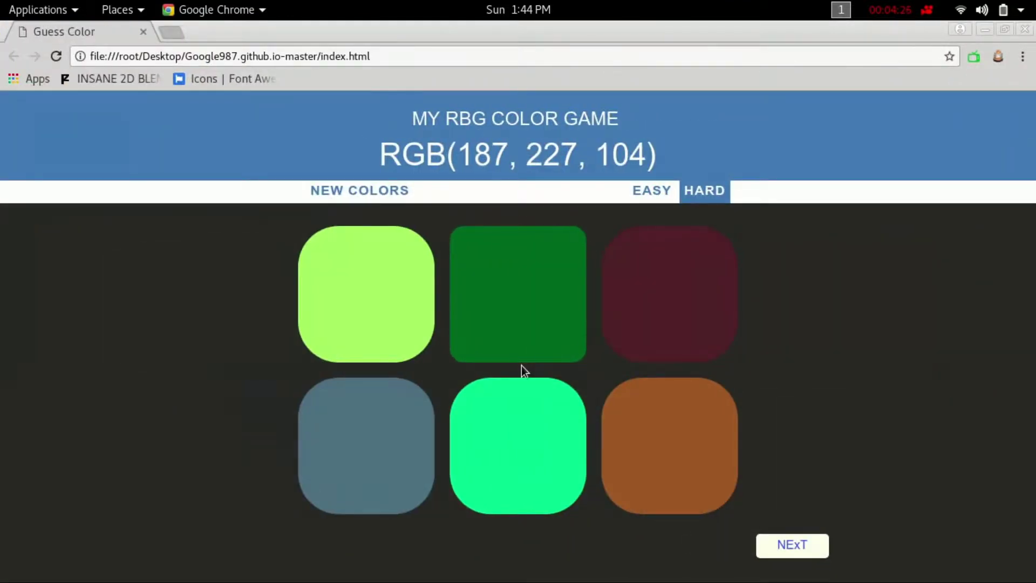
click(798, 549)
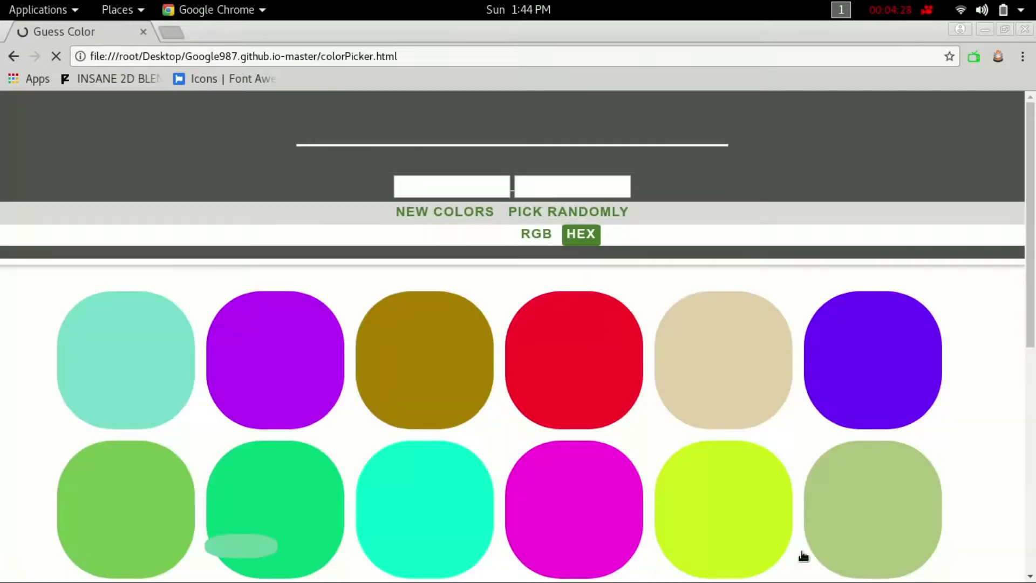
click(476, 390)
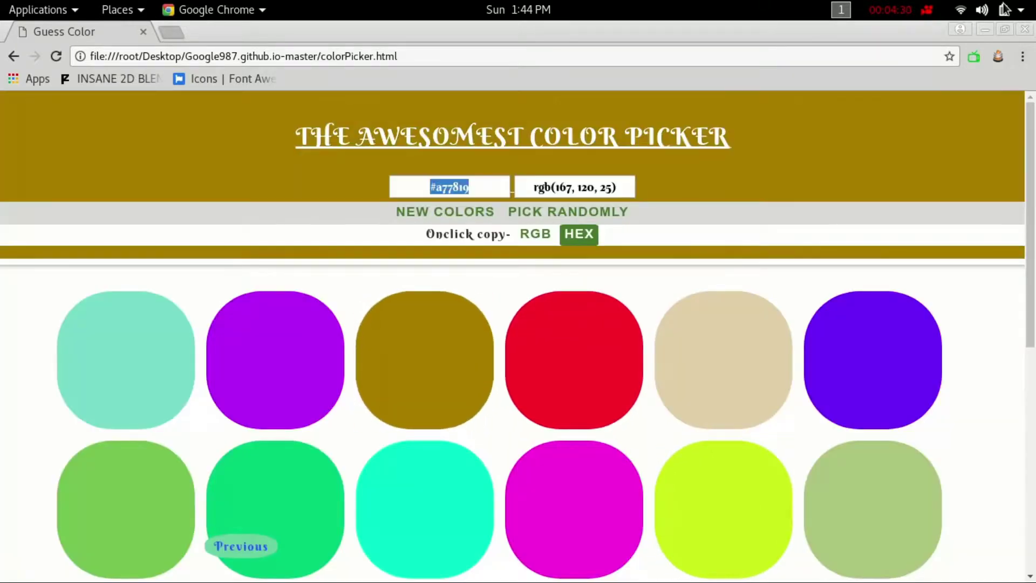
click(1024, 30)
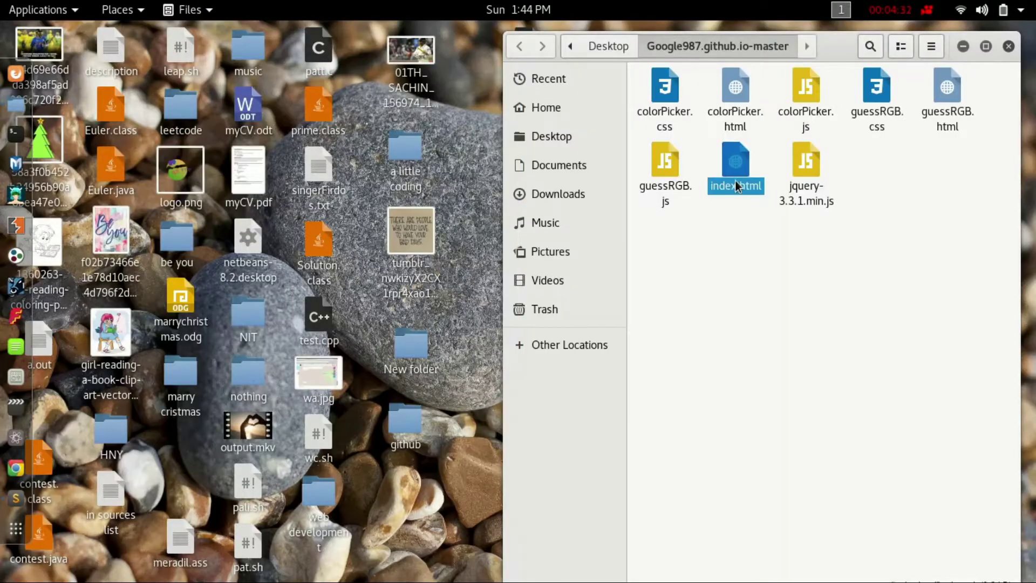
Open the project's index.html in Leafpad and scroll to the top of its source.
right_click(736, 178)
click(763, 205)
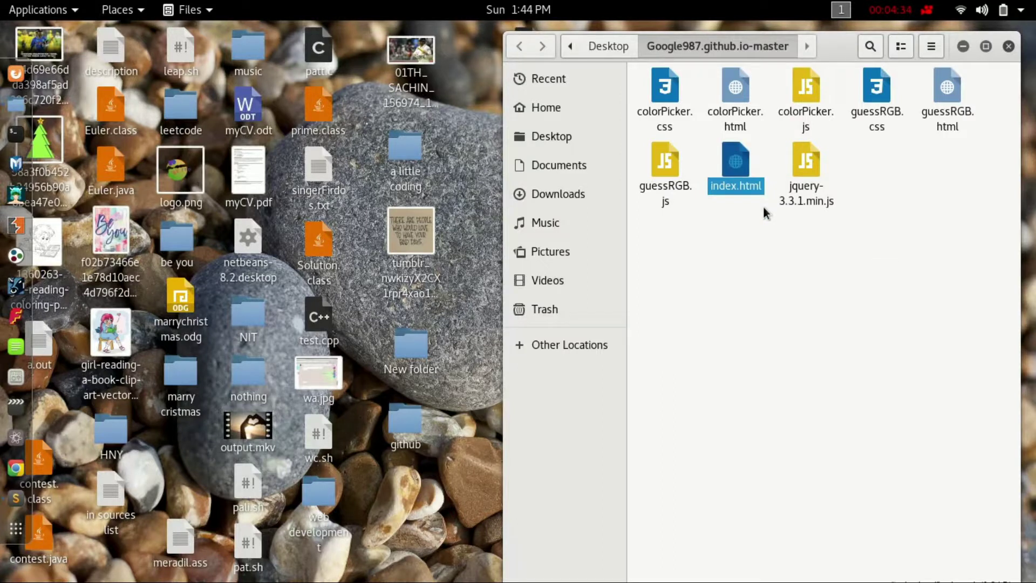
double_click(659, 224)
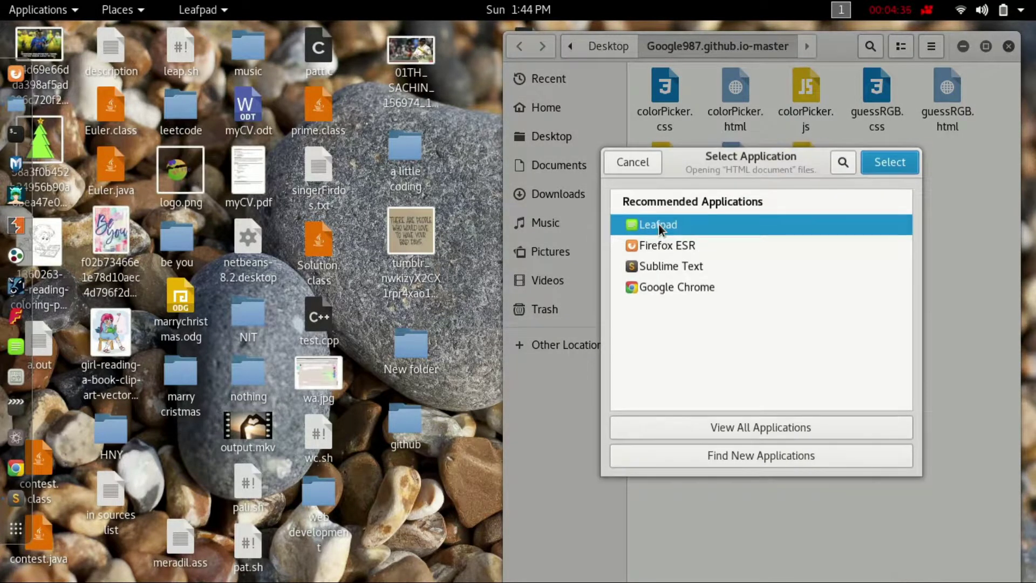
scroll(318, 281, up, 5)
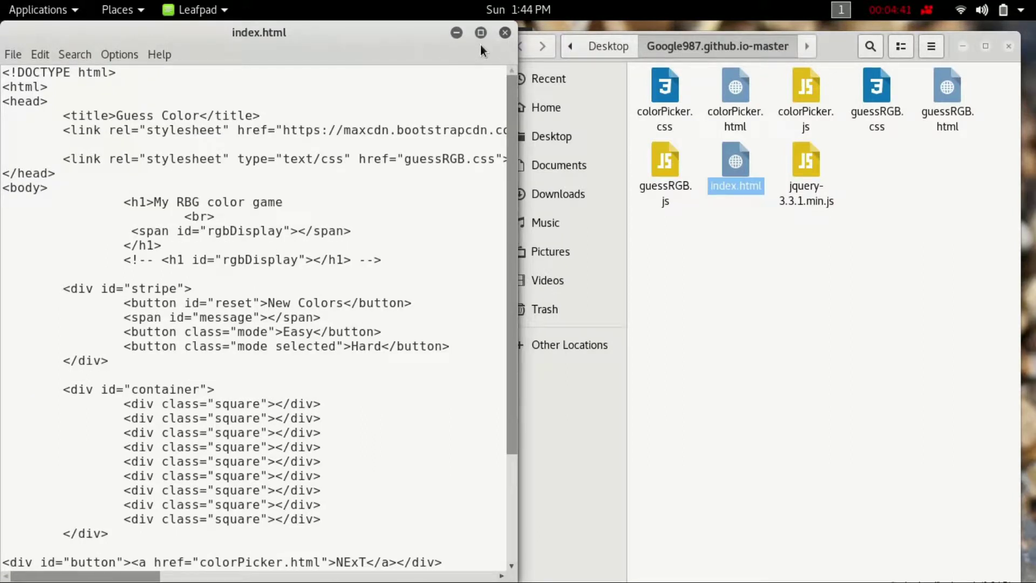
Close the Leafpad window showing index.html with Ctrl+Q.
key(ctrl+q)
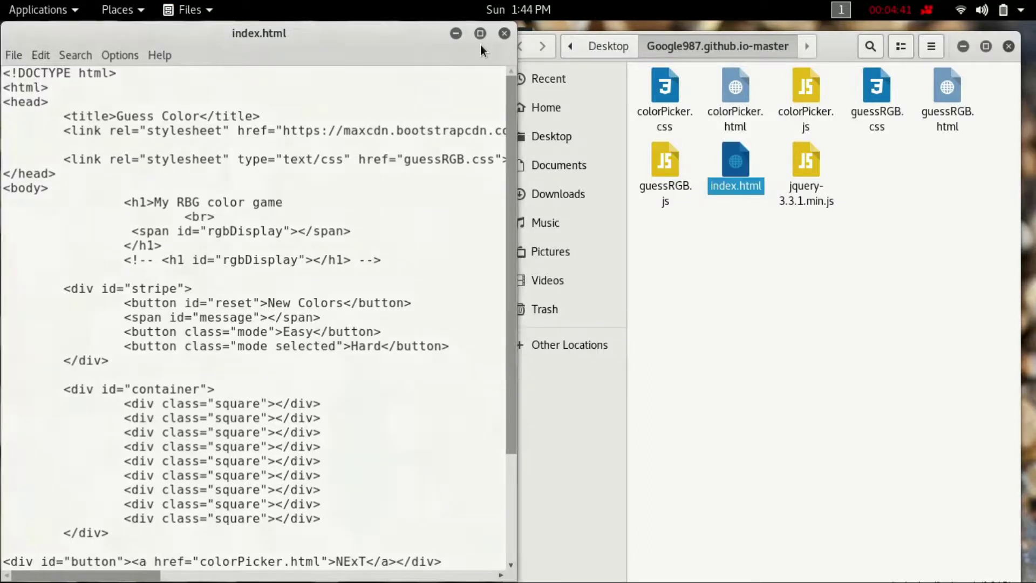